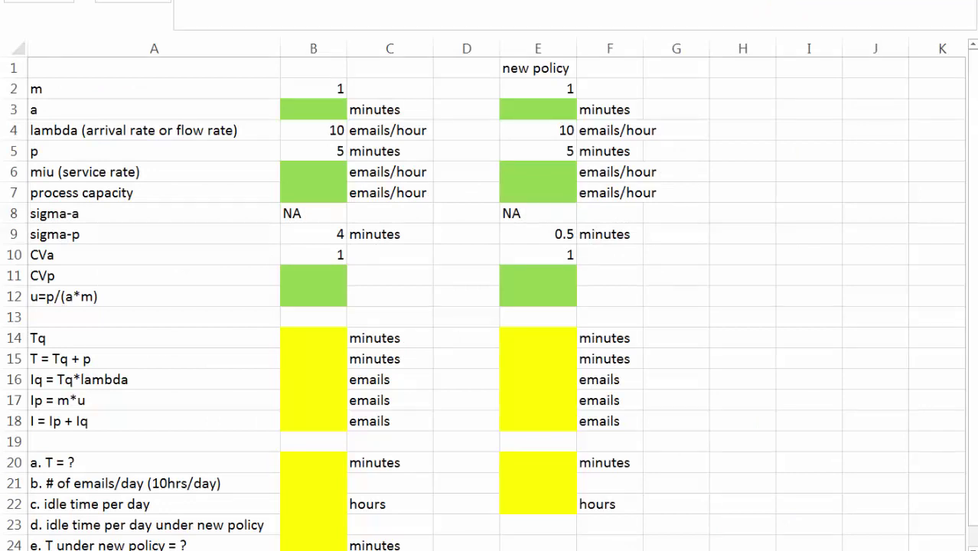
# Enter =60/B4 in B3 so the current policy's interarrival time a shows 6 minutes.
pyautogui.click(307, 87)
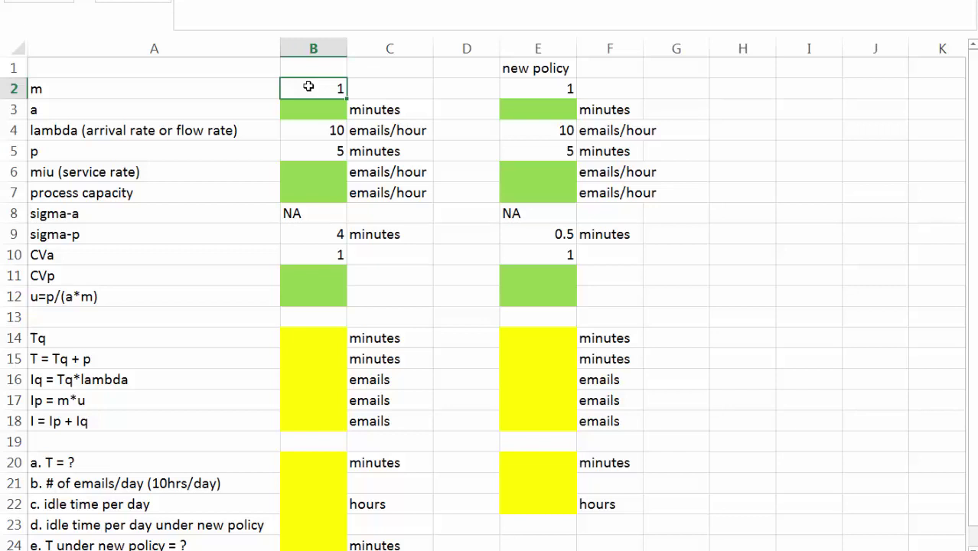
pyautogui.click(307, 130)
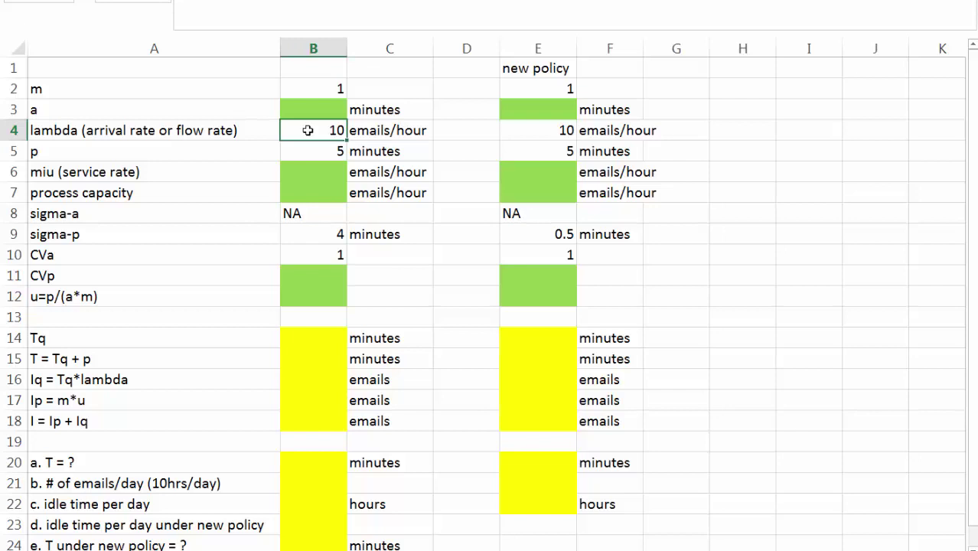
pyautogui.click(307, 106)
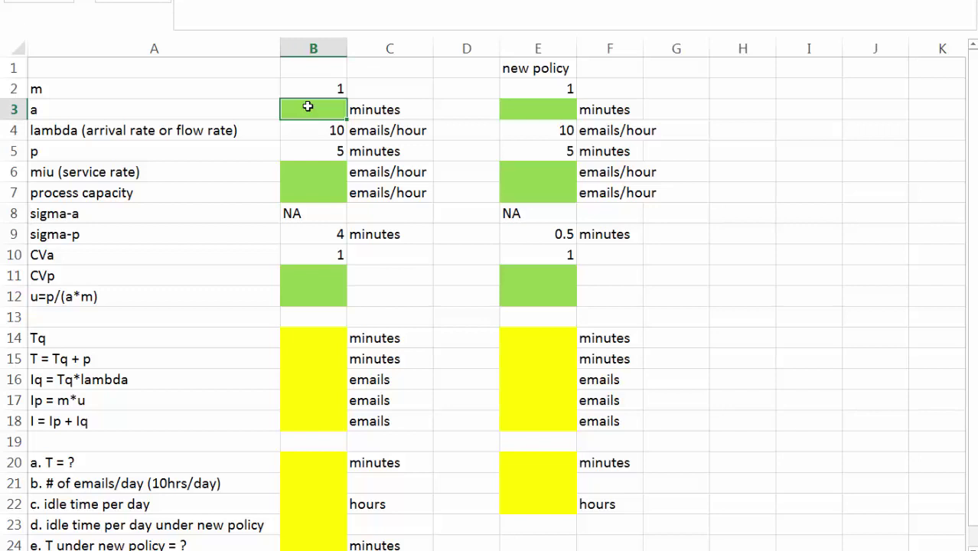
pyautogui.write('=60')
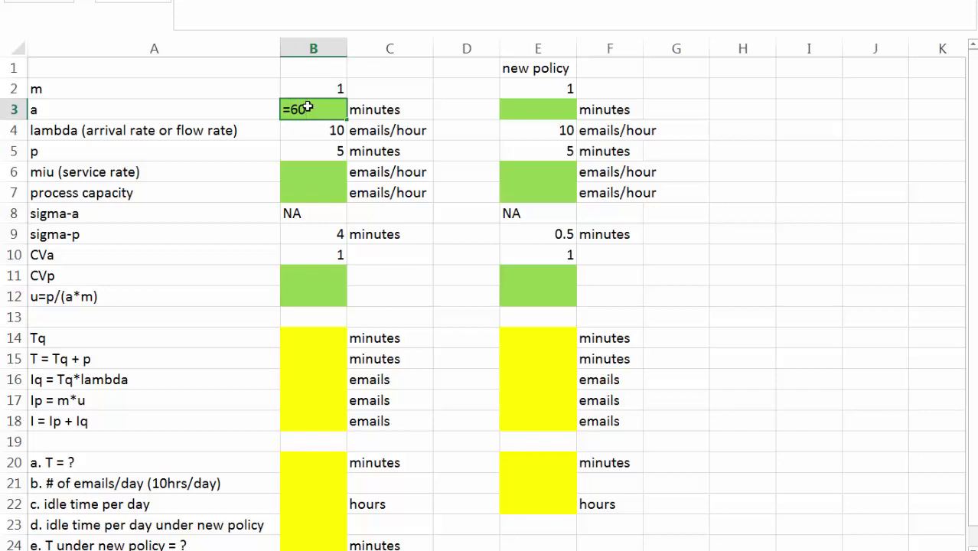
pyautogui.write('/')
pyautogui.click(298, 130)
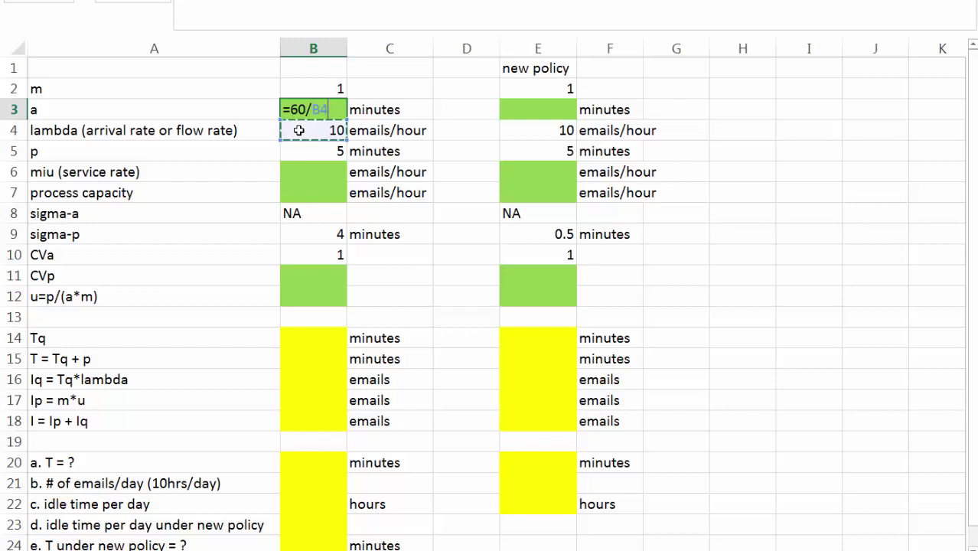
pyautogui.press('Return')
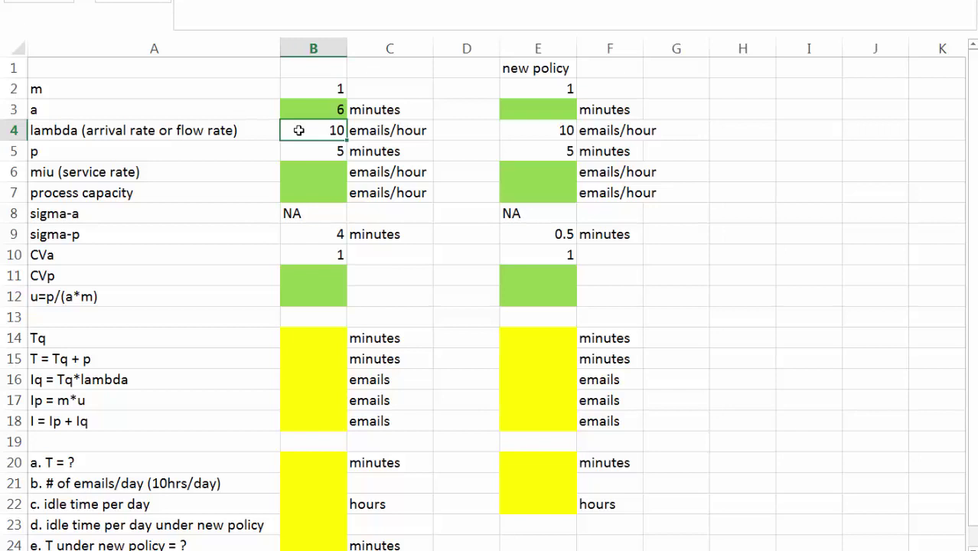
pyautogui.click(316, 151)
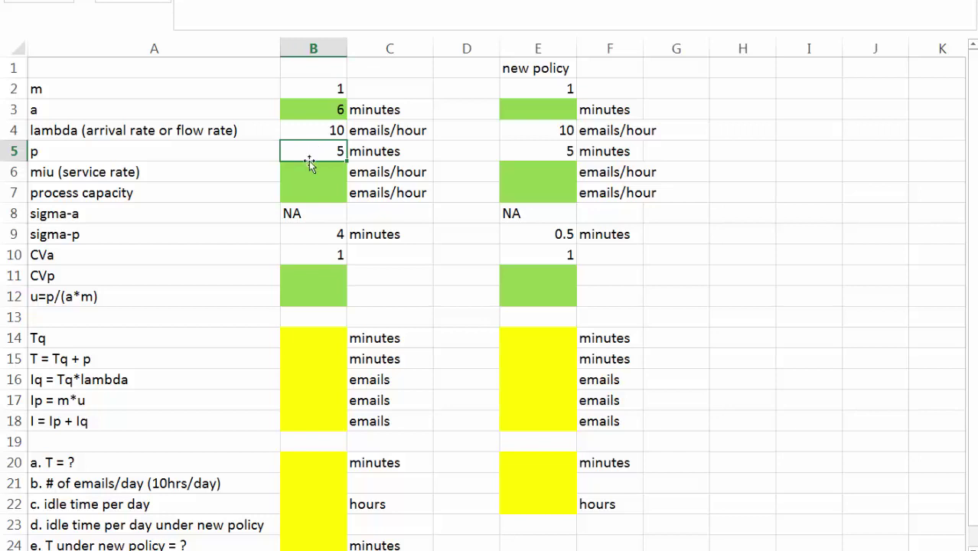
# Enter =60/B5 in B6 so the service rate miu shows 12 emails/hour.
pyautogui.click(301, 173)
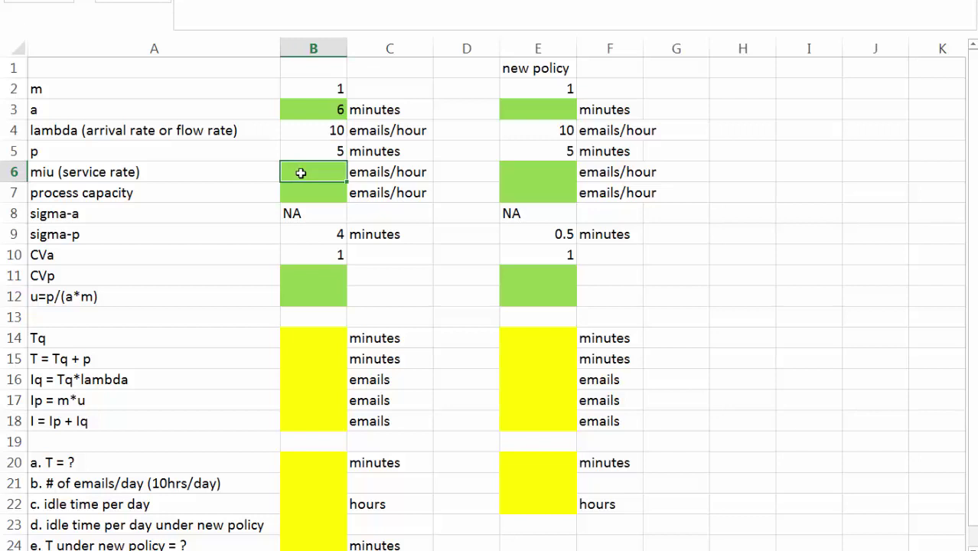
pyautogui.write('=60/')
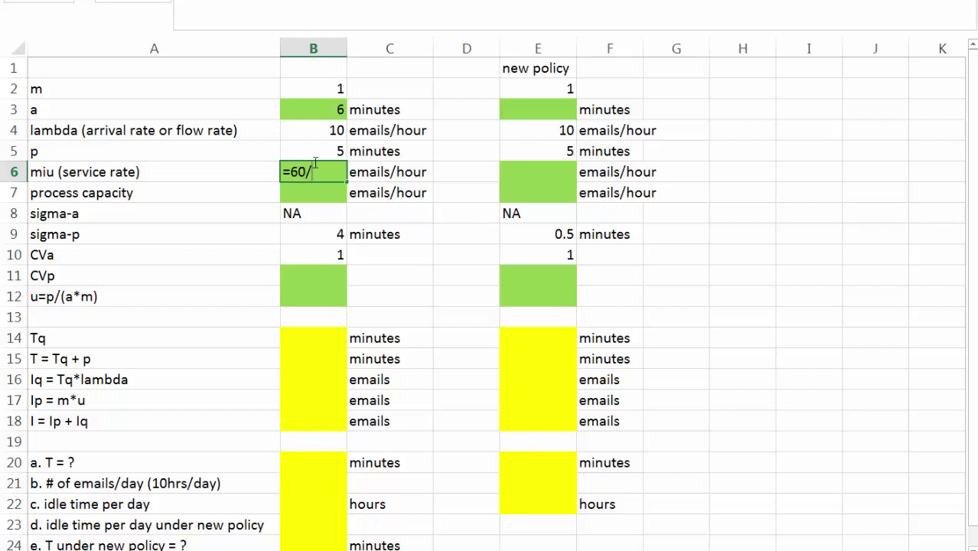
pyautogui.click(322, 152)
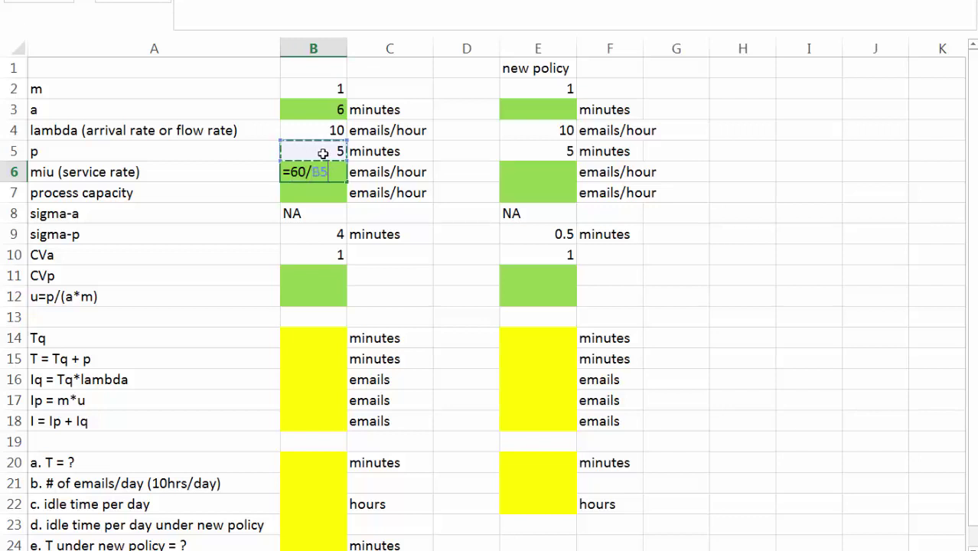
pyautogui.press('Return')
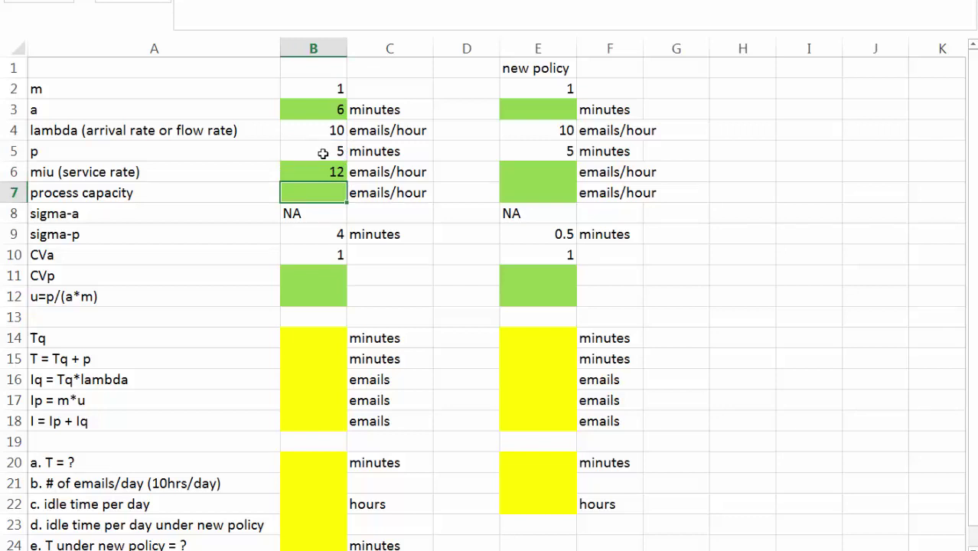
# Enter =B2*B6 in B7 for process capacity, giving 12 emails/hour.
pyautogui.write('=')
pyautogui.click(311, 84)
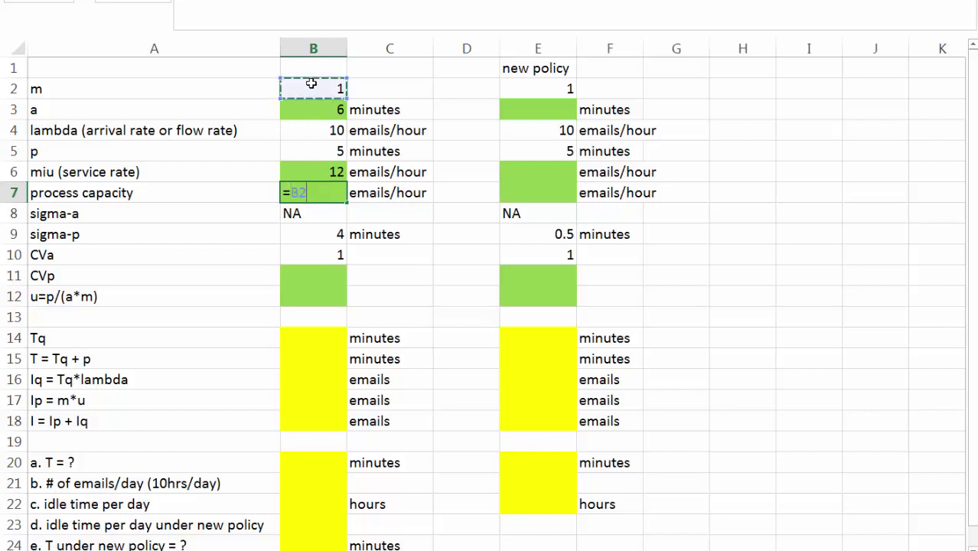
pyautogui.write('*')
pyautogui.click(316, 172)
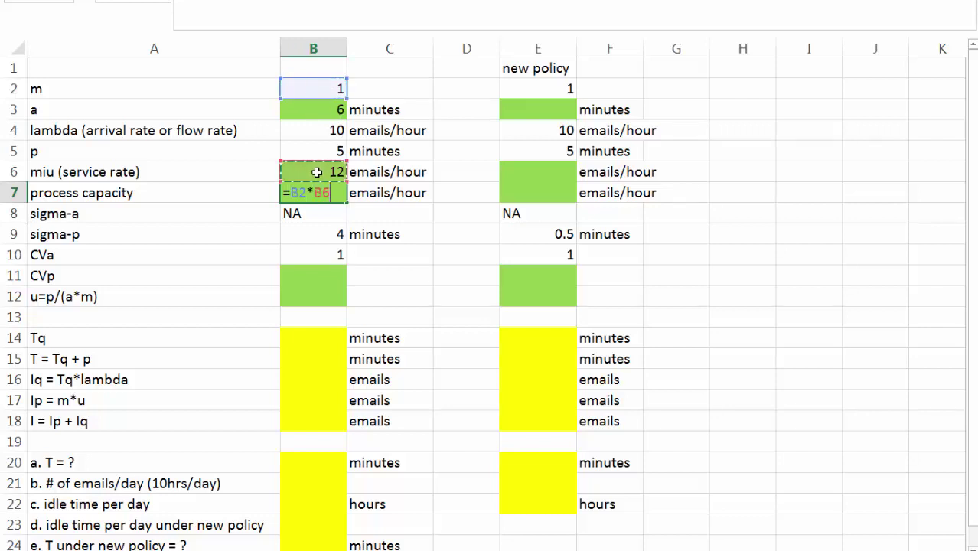
pyautogui.press('Return')
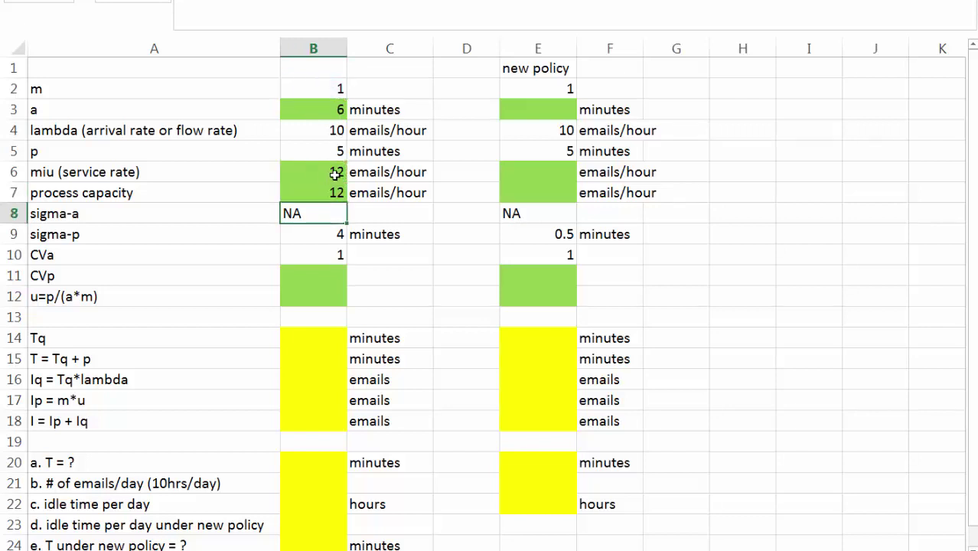
# Enter =B9/B5 in B11 so CVp shows 0.8.
pyautogui.click(308, 256)
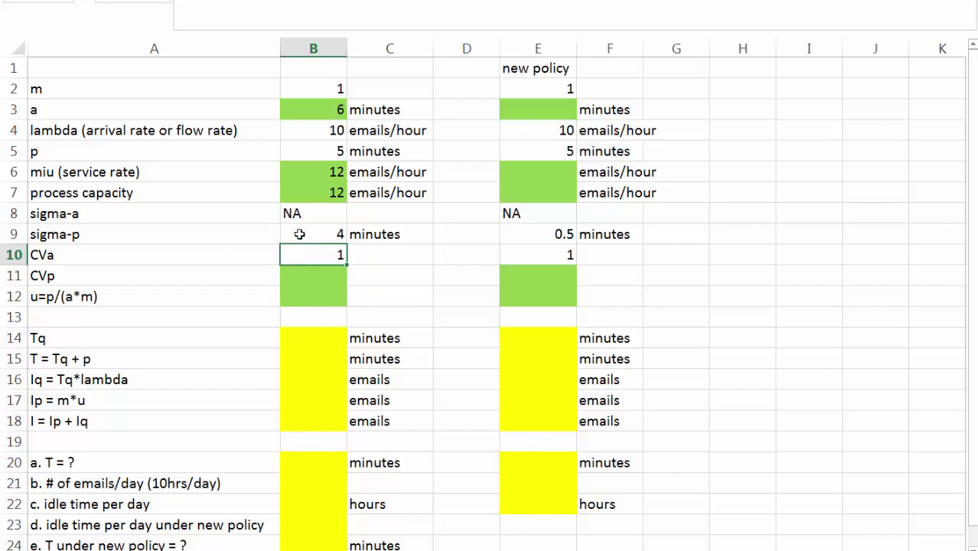
pyautogui.click(299, 235)
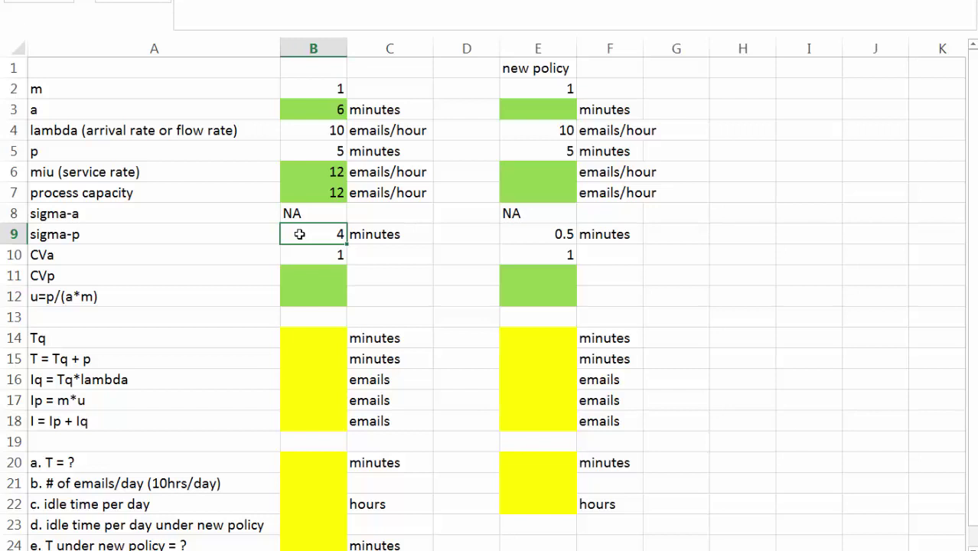
pyautogui.click(291, 277)
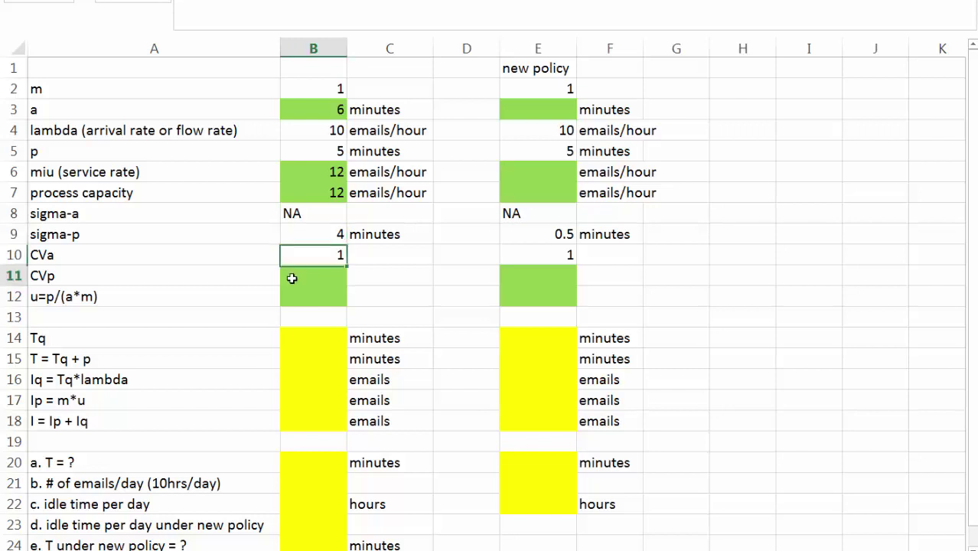
pyautogui.write('=')
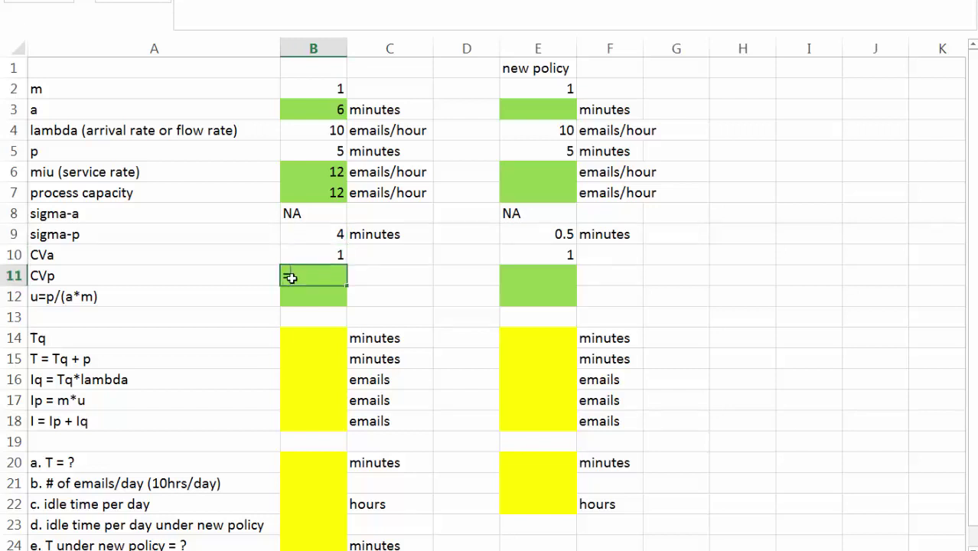
pyautogui.click(305, 235)
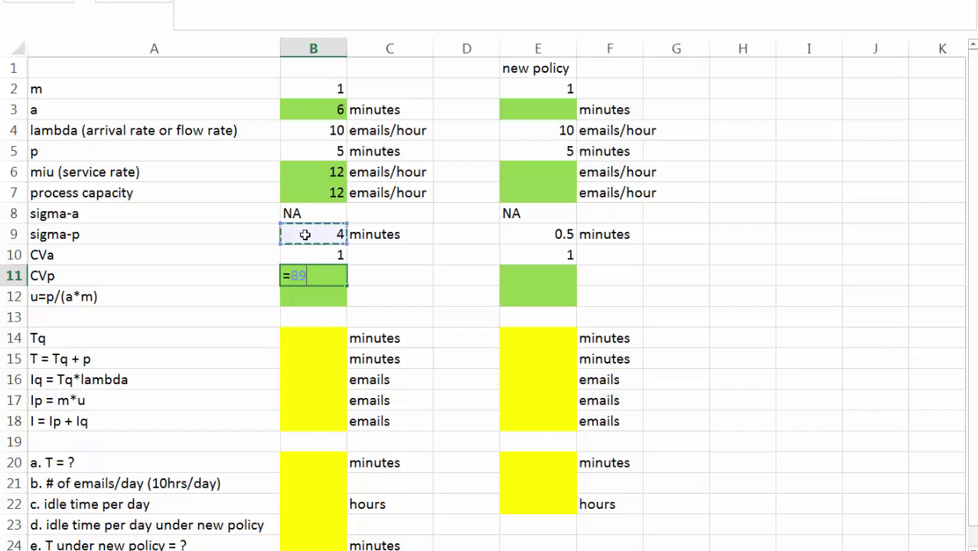
pyautogui.write('/')
pyautogui.click(328, 150)
pyautogui.press('Return')
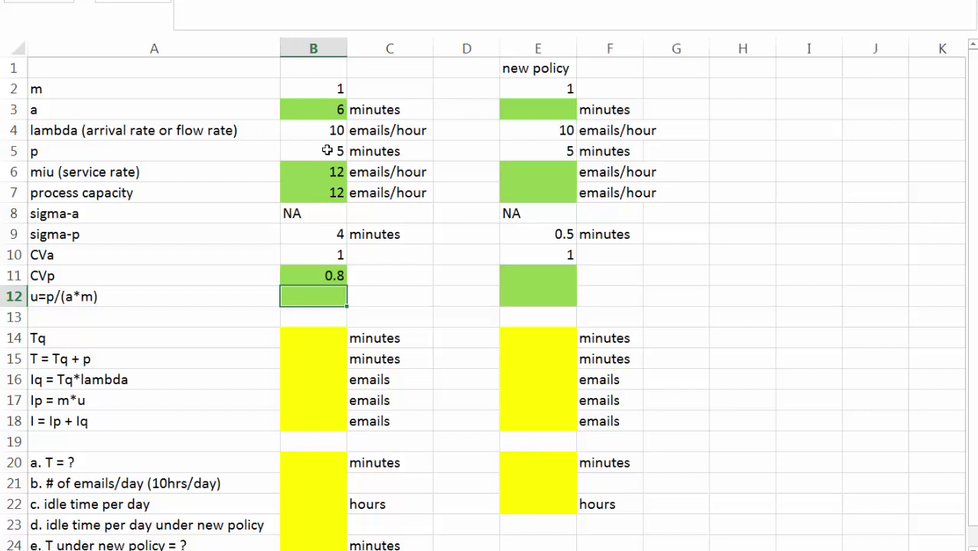
# Enter =B4/B7 in B12 so utilization u shows 0.833333.
pyautogui.write('=')
pyautogui.click(299, 131)
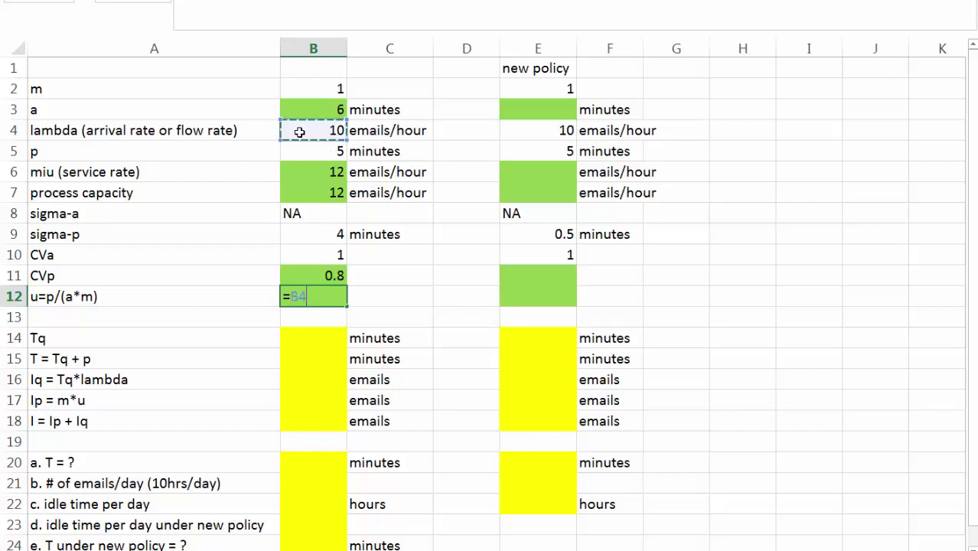
pyautogui.write('/')
pyautogui.click(316, 193)
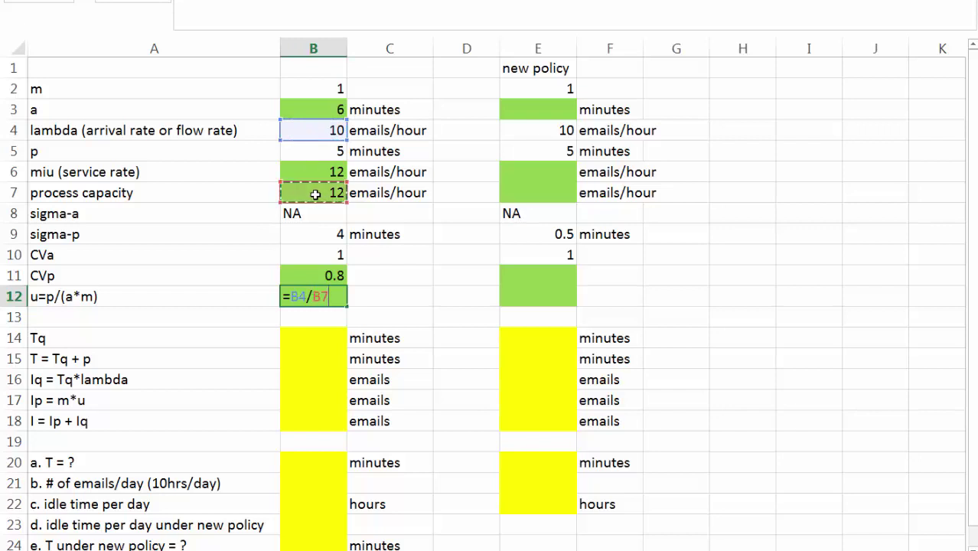
pyautogui.press('Return')
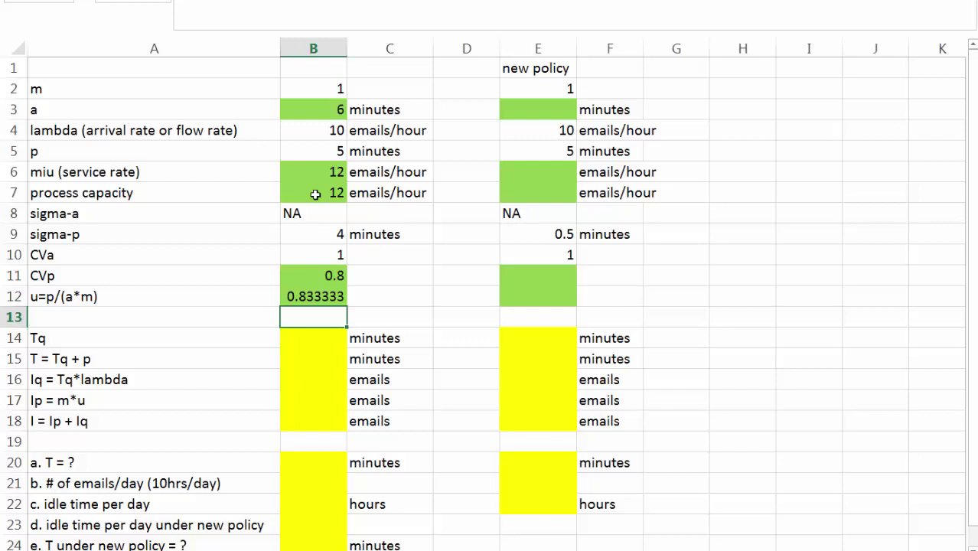
# Paste the Tq formula =(B5/B2)*B12^(SQRT(2*(B2+1))-1)/(1-B12)*(B10^2+B11^2)/2 into B14, giving 20.5 minutes.
pyautogui.click(318, 339)
pyautogui.click(317, 357)
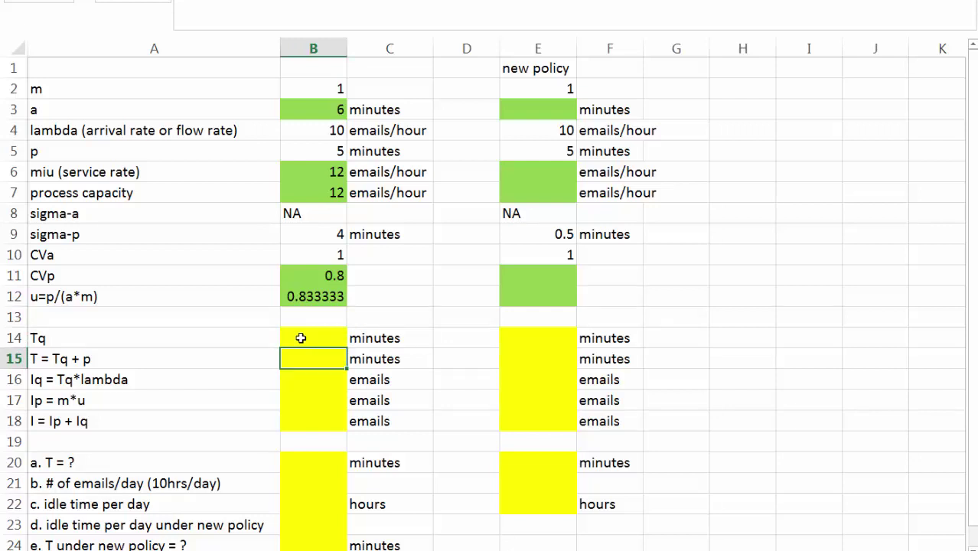
pyautogui.click(301, 337)
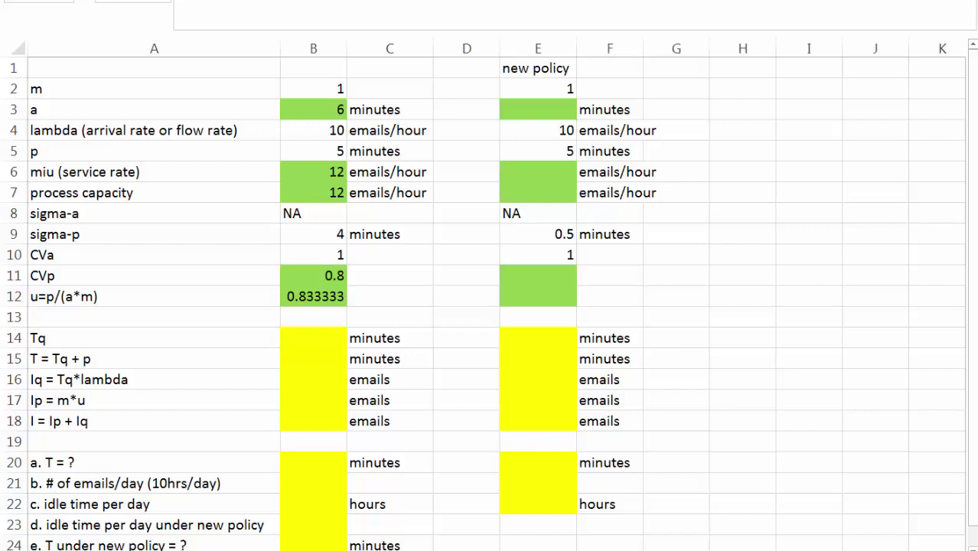
pyautogui.click(295, 338)
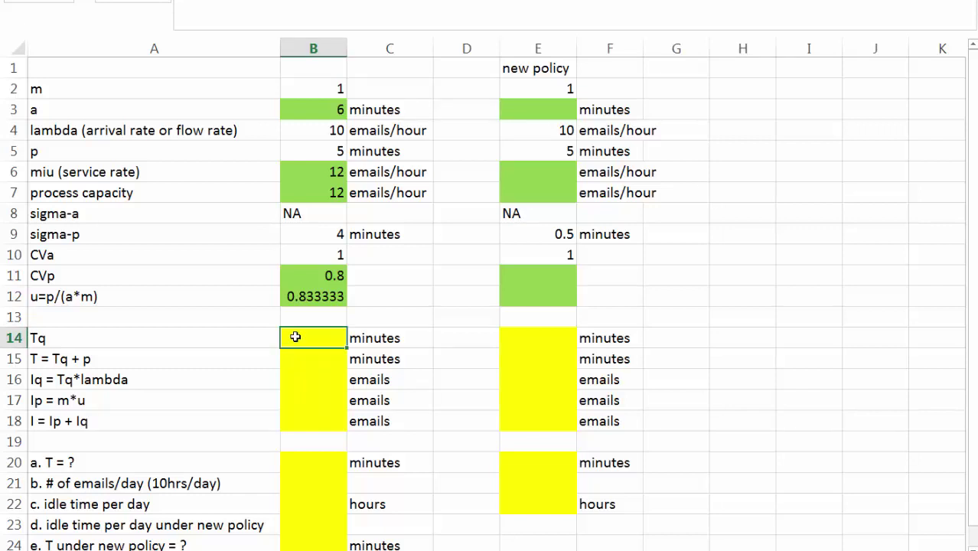
pyautogui.write('=')
pyautogui.hotkey('ctrl', 'v')
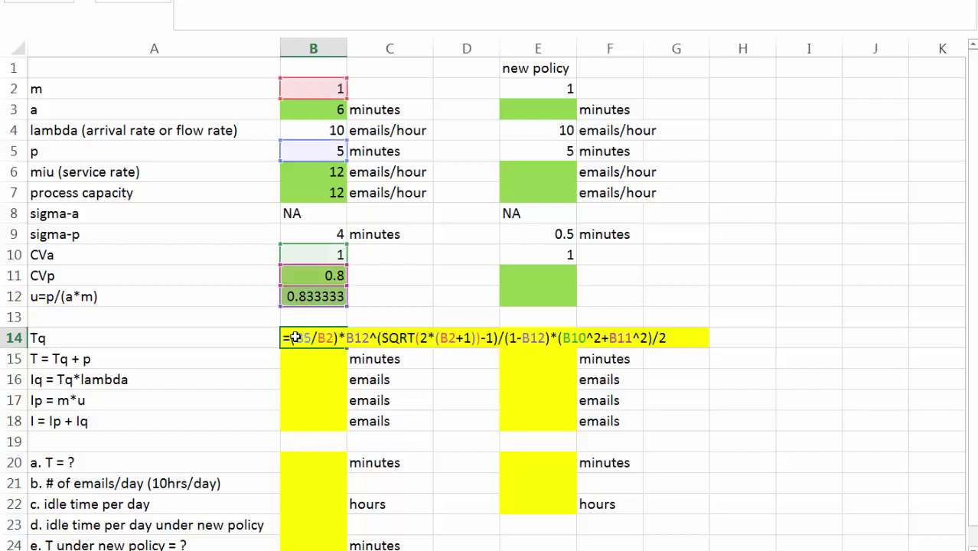
pyautogui.press('Return')
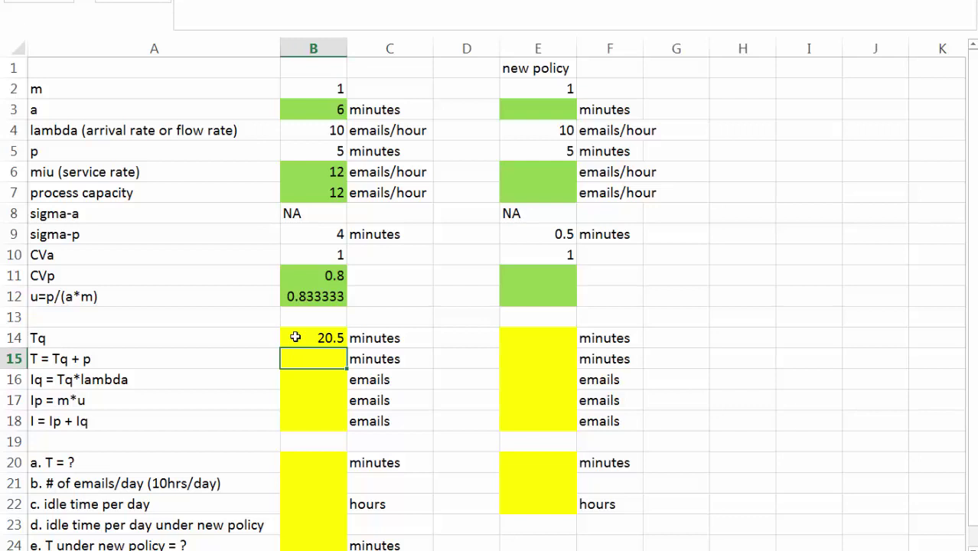
# Enter =B14+B5 in B15 so total time T shows 25.5 minutes.
pyautogui.write('=')
pyautogui.click(287, 337)
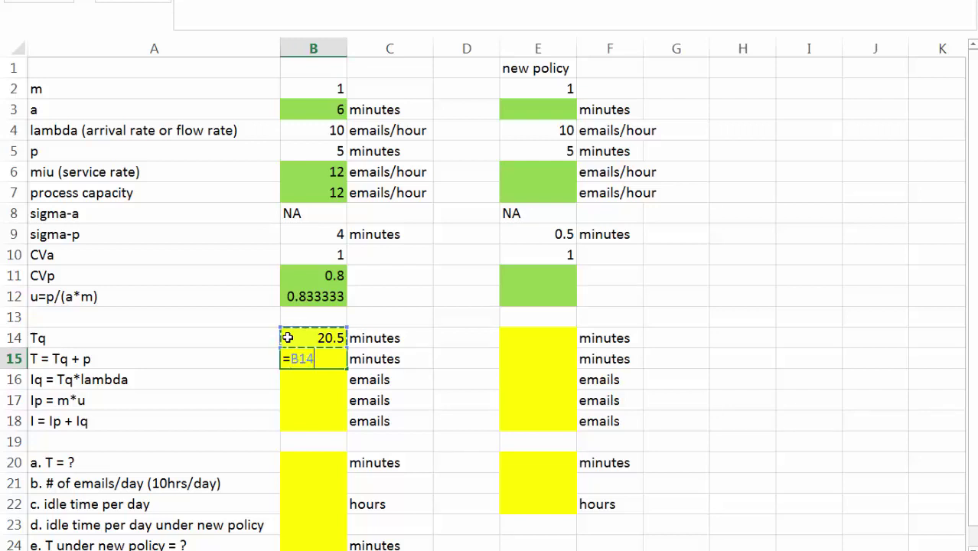
pyautogui.write('+')
pyautogui.click(321, 150)
pyautogui.press('Return')
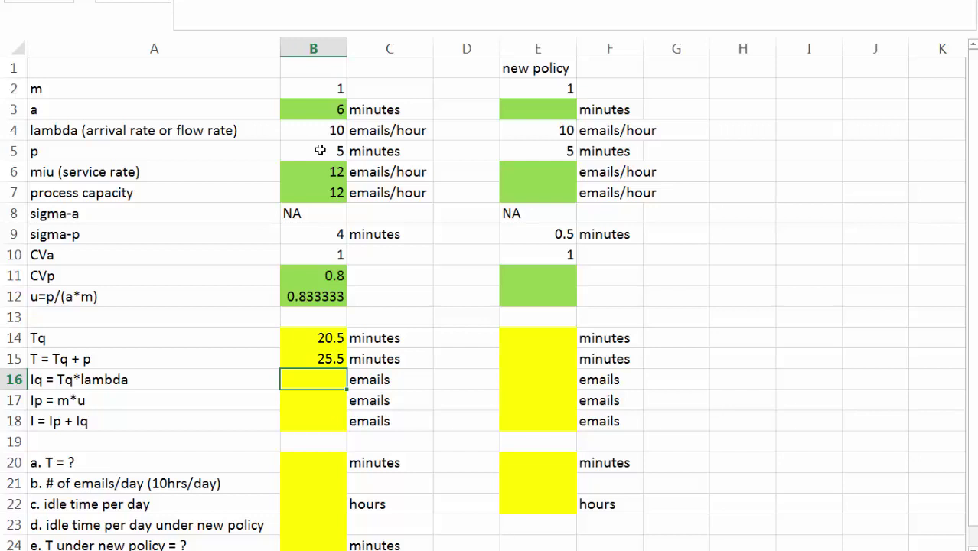
# Enter =B14*B4/60 in B16 so Iq shows 3.416667 emails.
pyautogui.write('=')
pyautogui.click(324, 337)
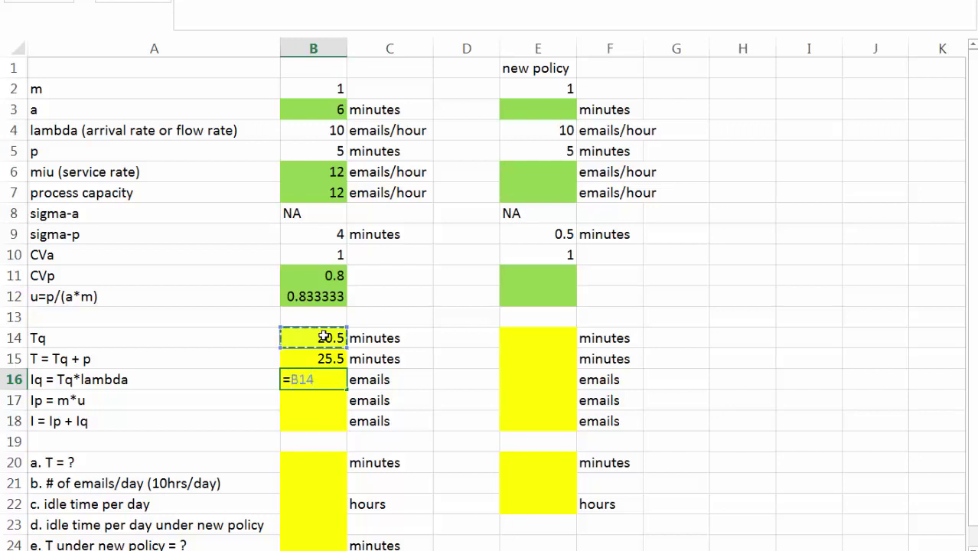
pyautogui.write('*')
pyautogui.click(309, 134)
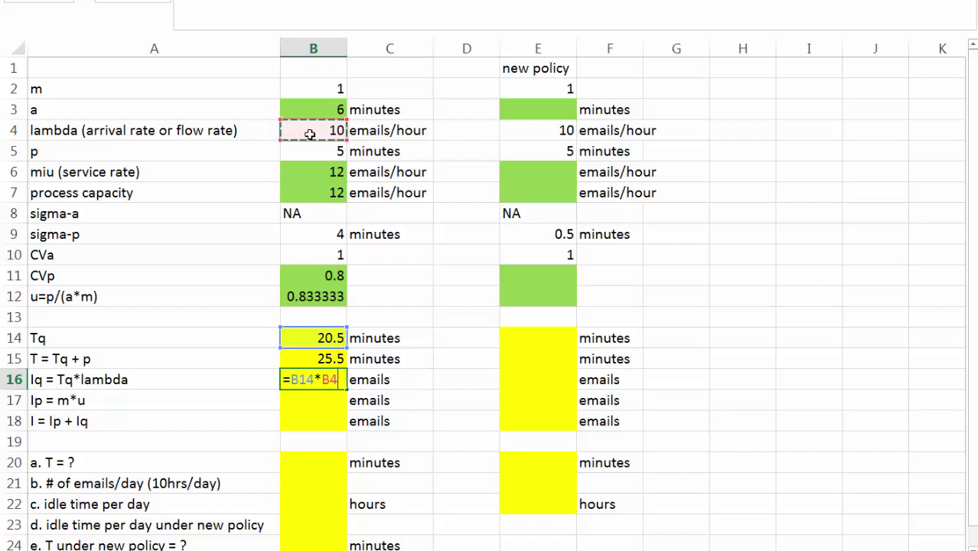
pyautogui.write('/60')
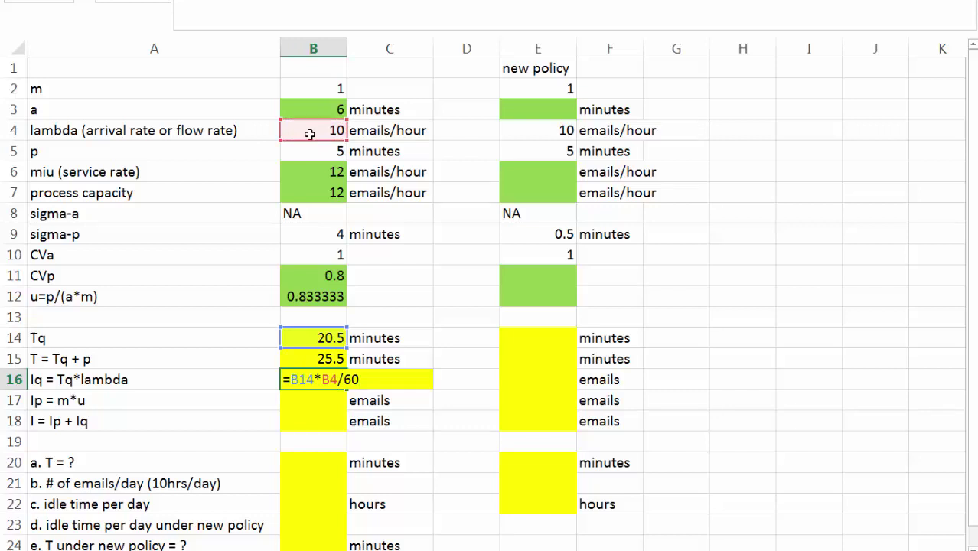
pyautogui.hotkey('ctrl', 'Return')
pyautogui.press('Return')
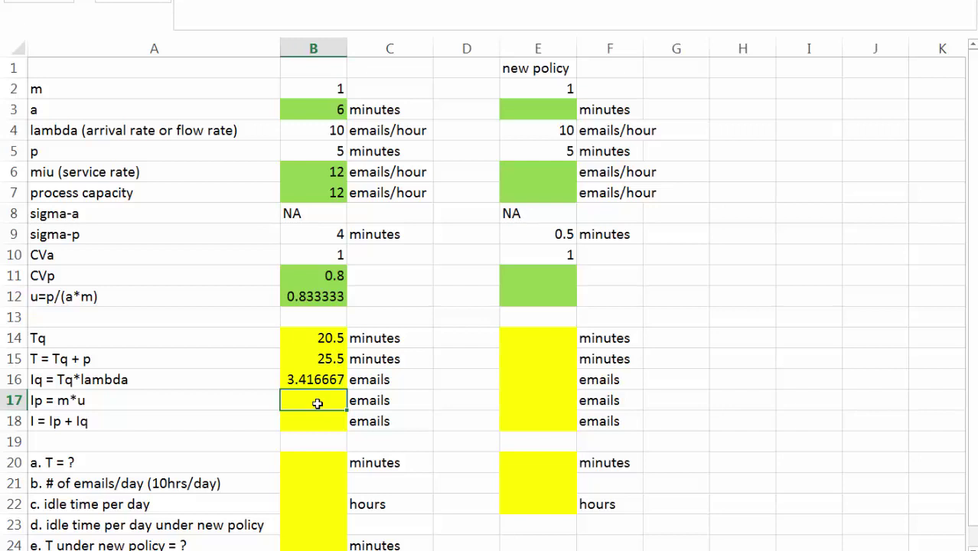
# Enter =B2*B12 in B17 so Ip shows 0.833333 emails.
pyautogui.write('=')
pyautogui.click(315, 87)
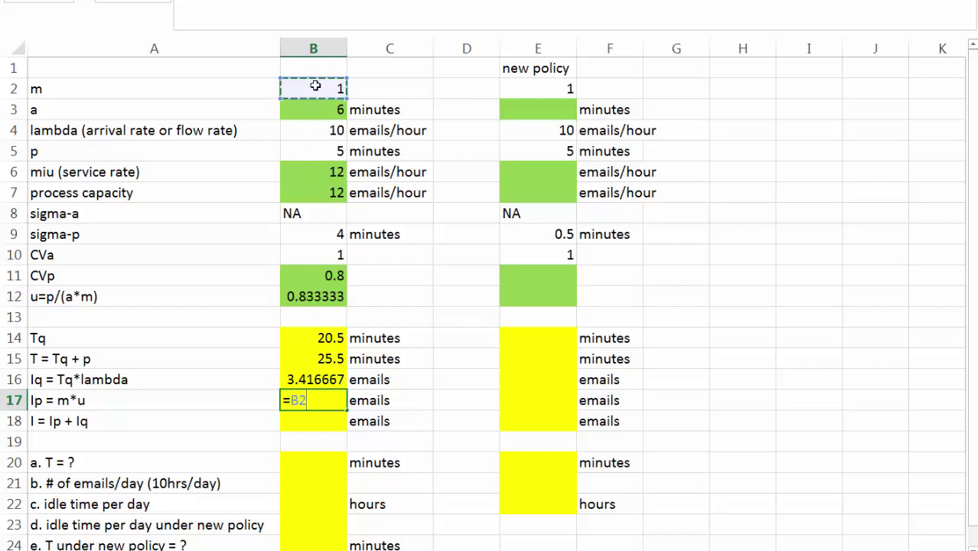
pyautogui.write('*')
pyautogui.click(303, 297)
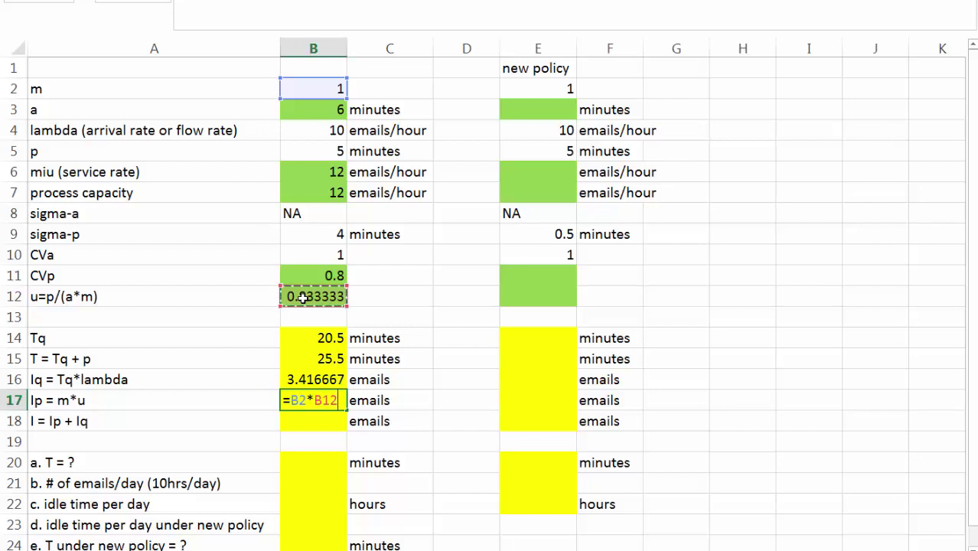
pyautogui.press('Return')
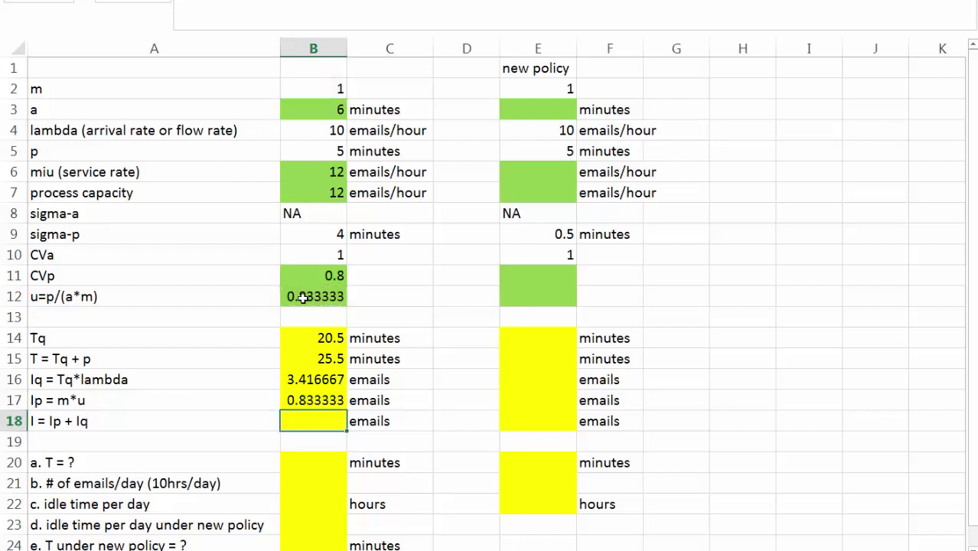
# Enter =B16+B17 in B18 so total inventory I shows 4.25 emails.
pyautogui.write('=')
pyautogui.click(322, 380)
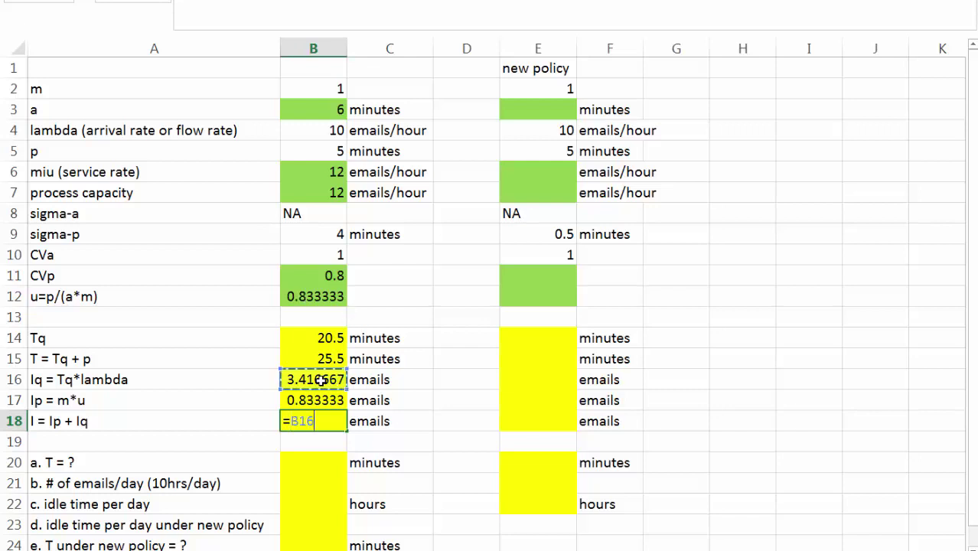
pyautogui.write('+')
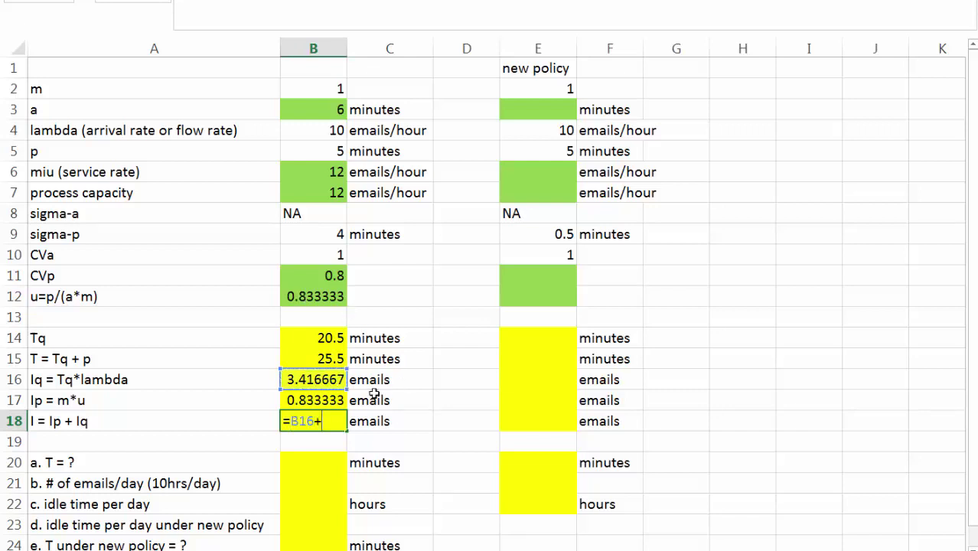
pyautogui.click(327, 400)
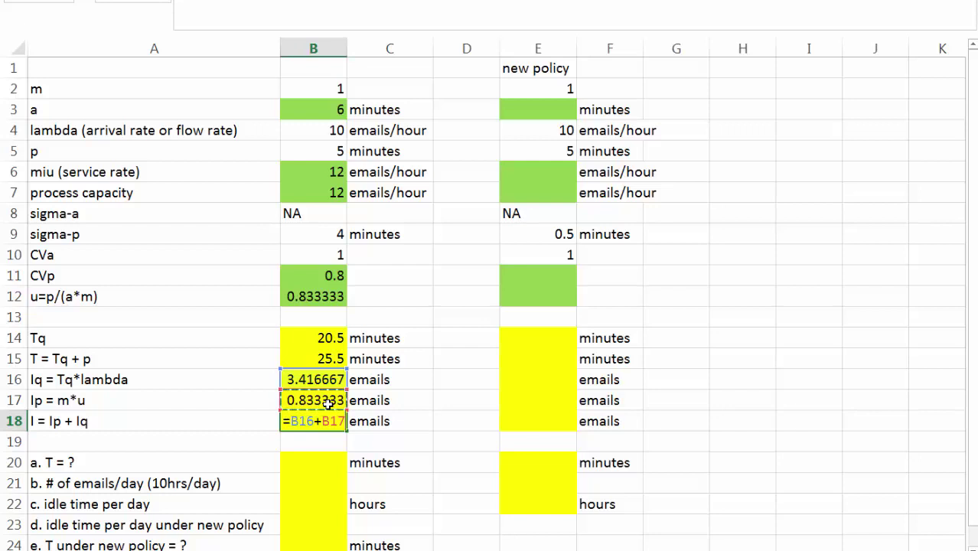
pyautogui.press('Return')
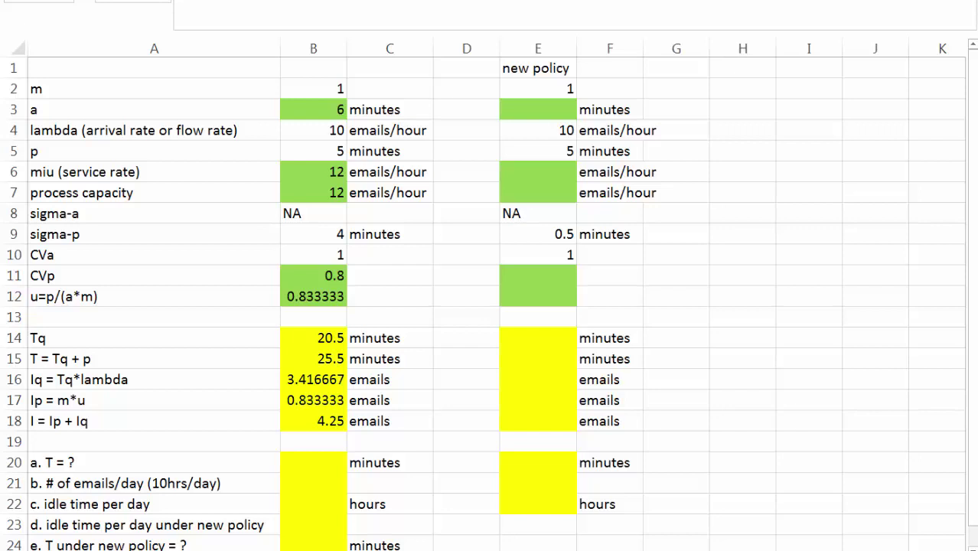
pyautogui.click(318, 450)
pyautogui.click(318, 463)
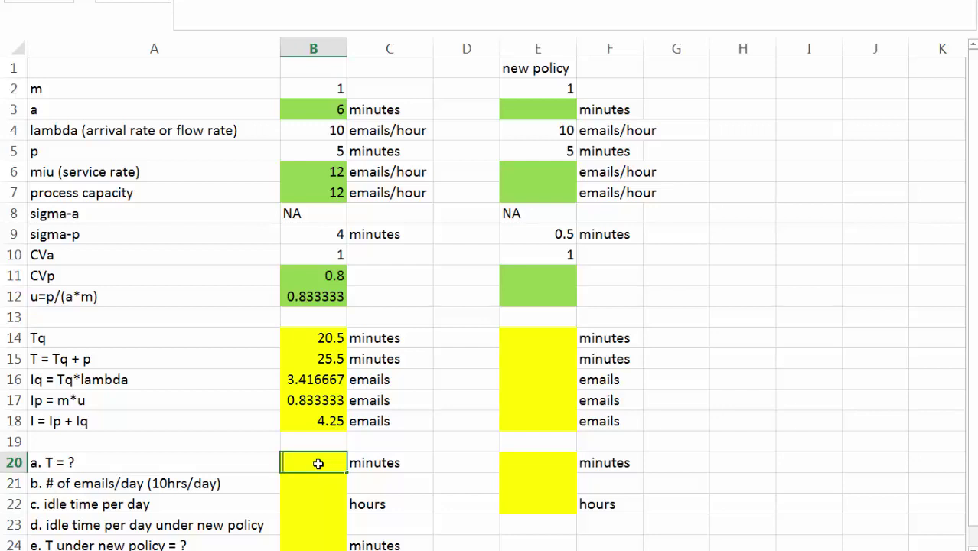
# Set answer a in B20 to =B15, showing 25.5 minutes.
pyautogui.write('=')
pyautogui.click(306, 358)
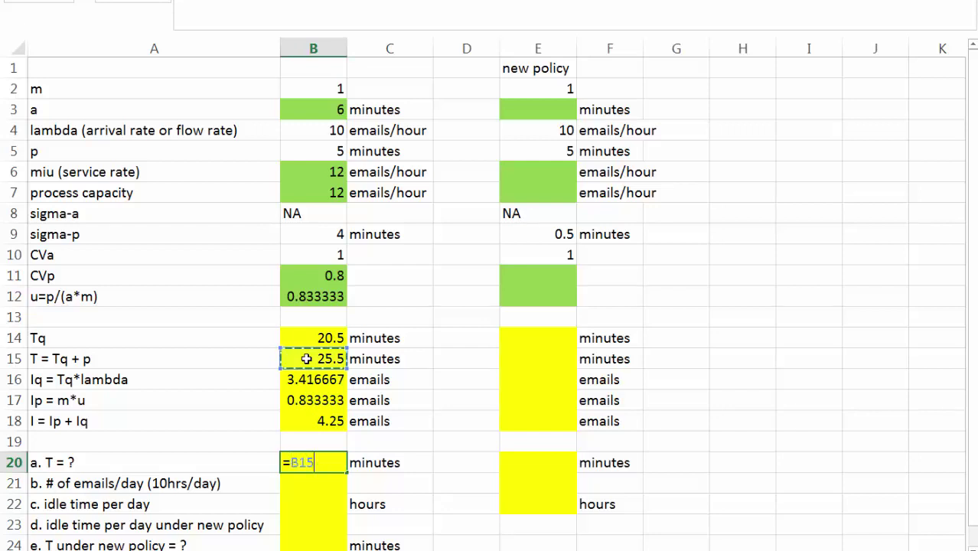
pyautogui.press('Return')
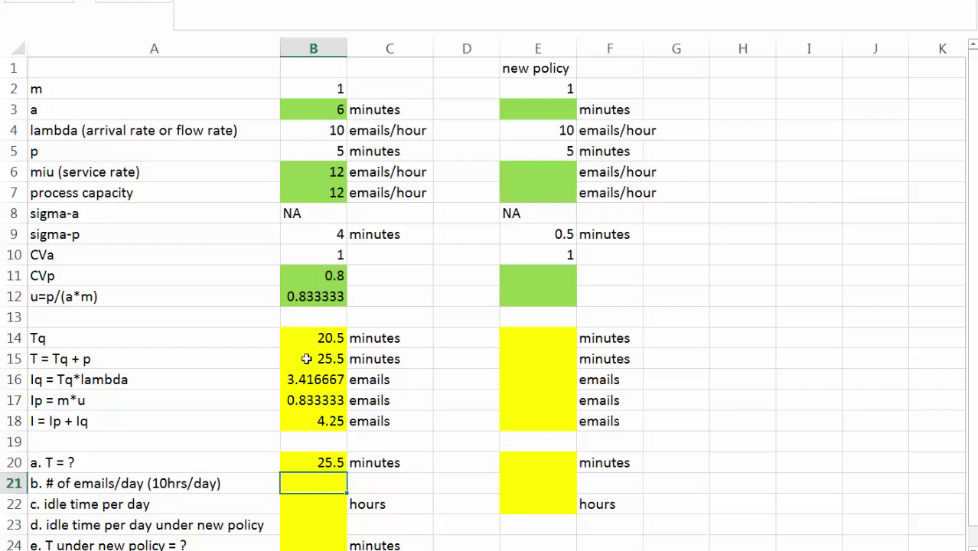
# Enter =B4*10 in B21 so emails per day shows 100.
pyautogui.write('=')
pyautogui.click(308, 132)
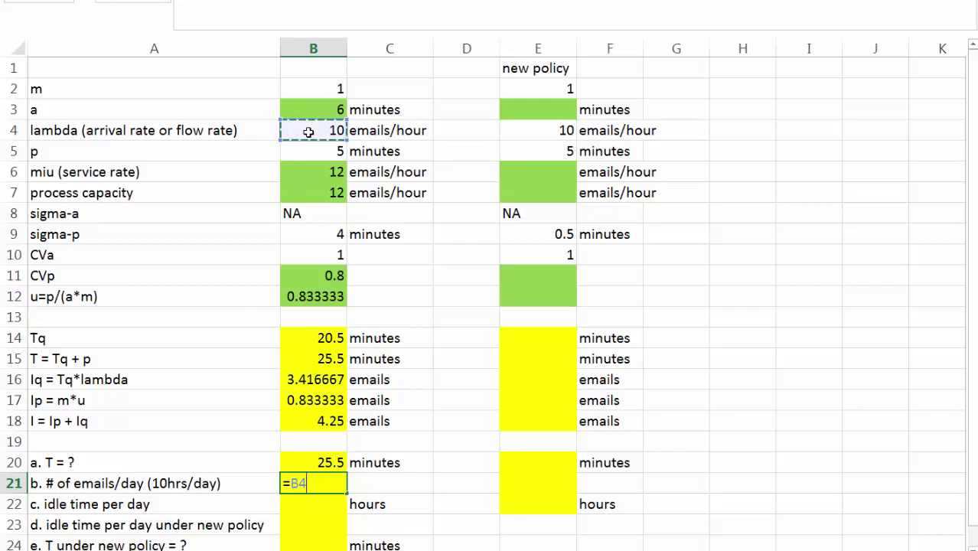
pyautogui.write('*10')
pyautogui.press('Return')
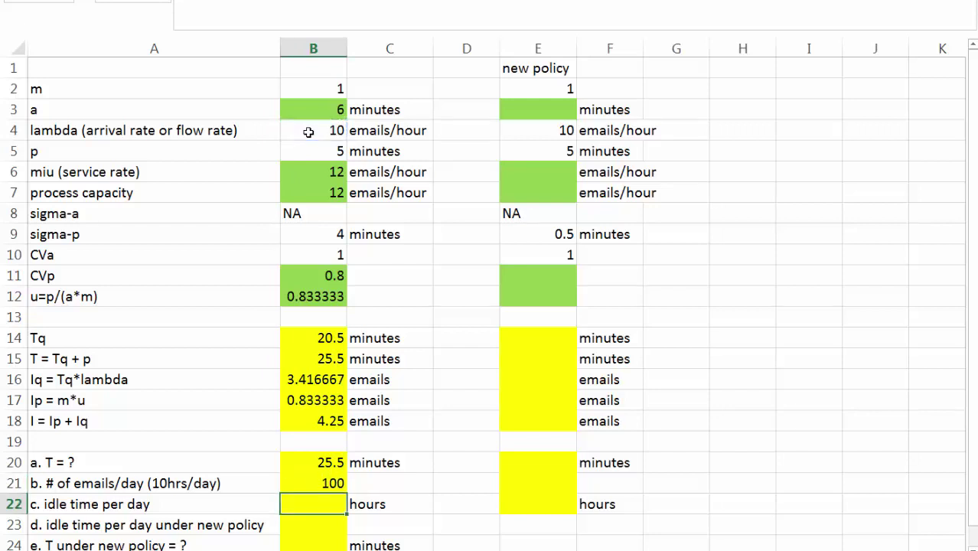
# Enter =(1-B12)*10 in B22 so idle time per day shows 1.666667 hours.
pyautogui.doubleClick(306, 504)
pyautogui.write('=')
pyautogui.write('(1-')
pyautogui.click(313, 297)
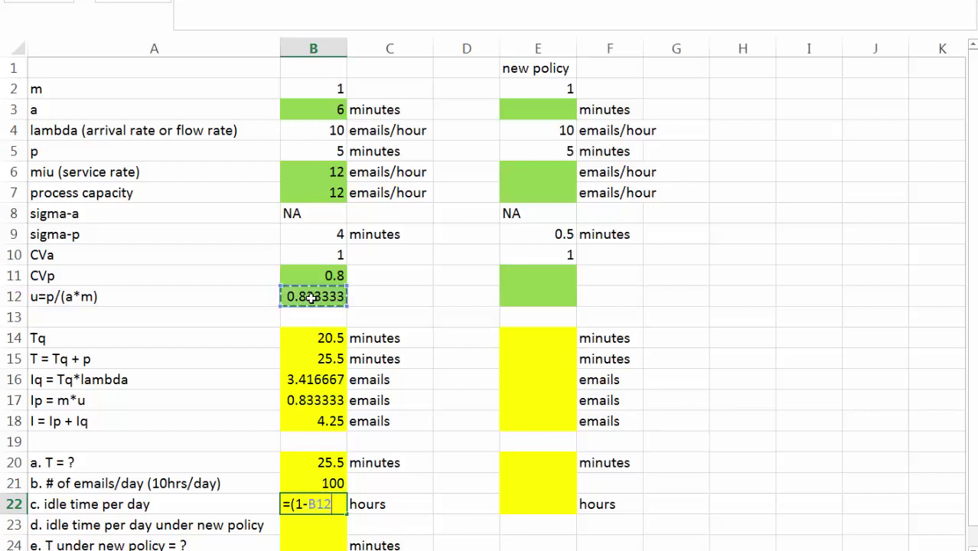
pyautogui.write(')*10')
pyautogui.press('Return')
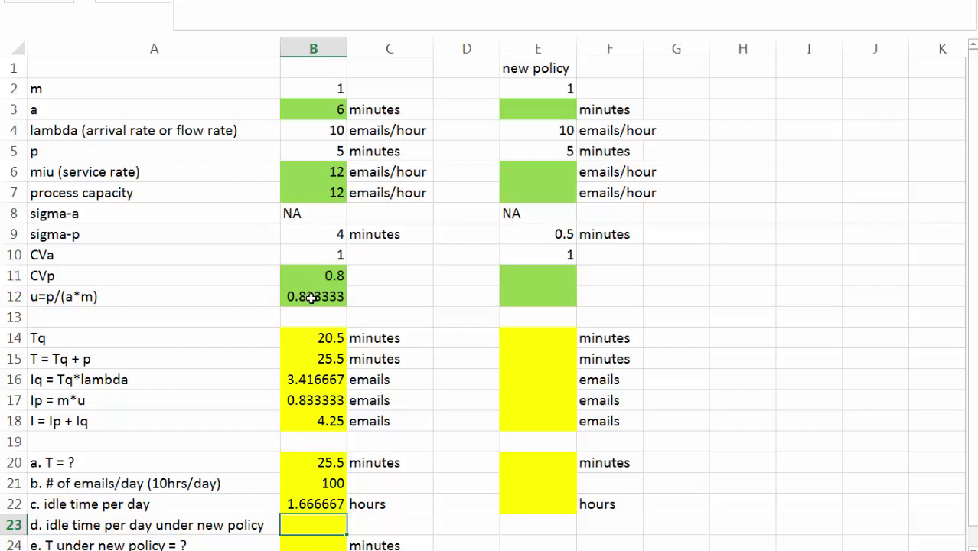
# Copy the 6-minute interarrival time a from B3 into the new-policy cell E3.
pyautogui.click(663, 297)
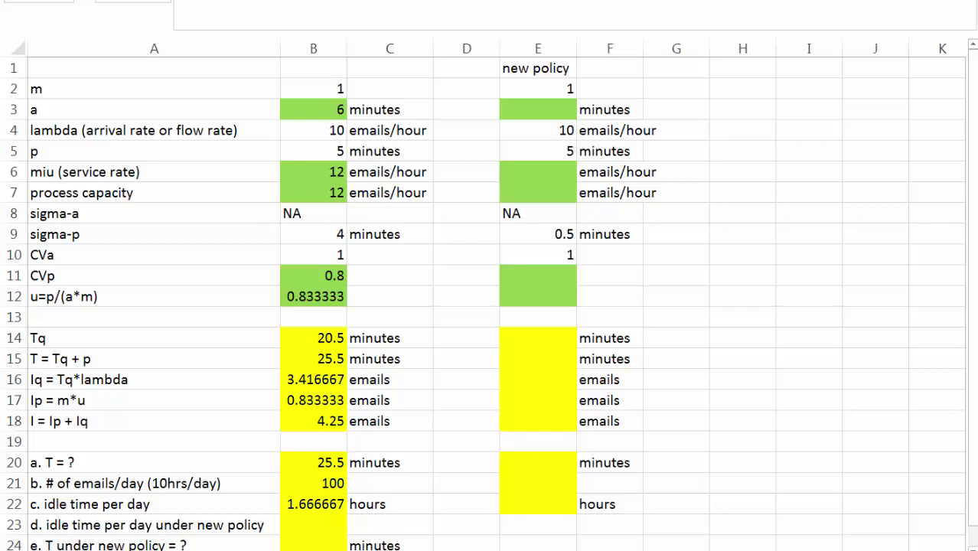
pyautogui.click(546, 43)
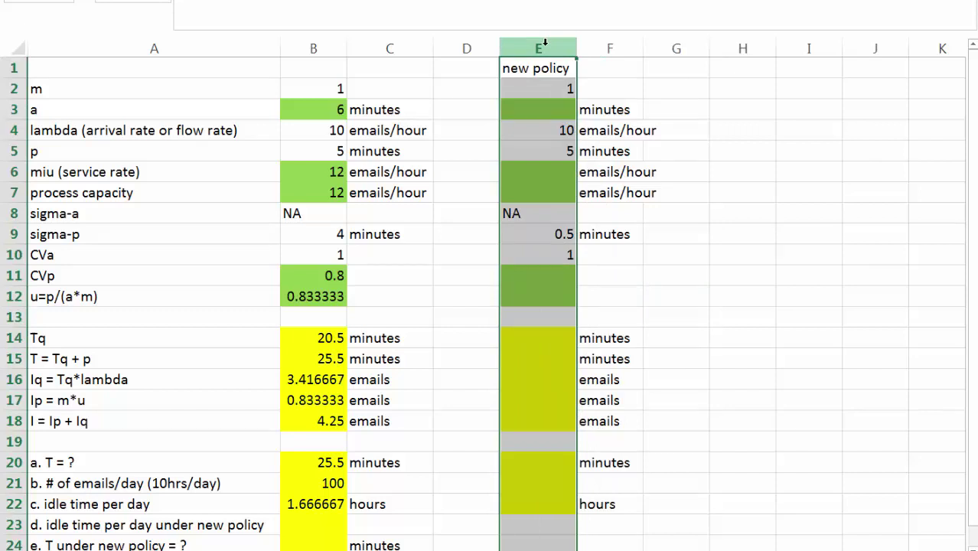
pyautogui.click(721, 218)
pyautogui.click(541, 237)
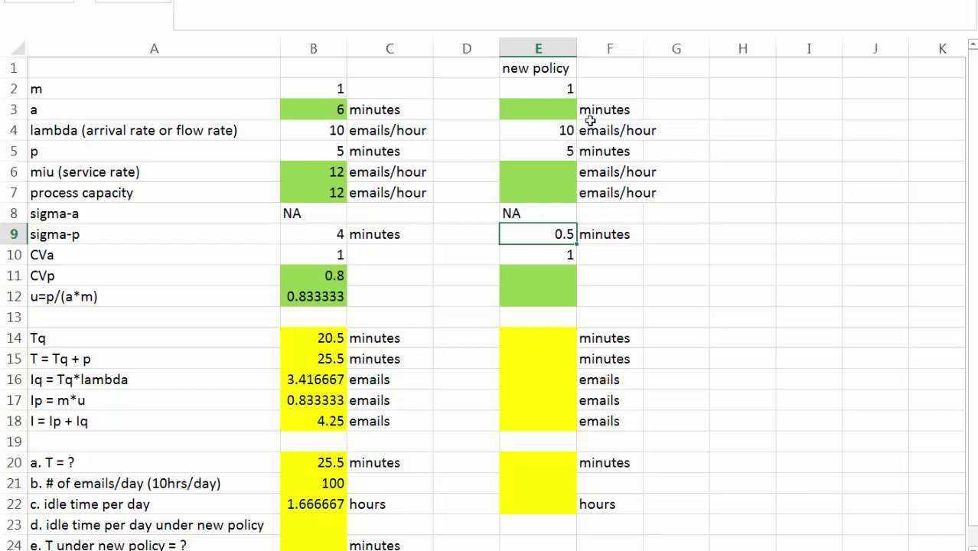
pyautogui.click(545, 110)
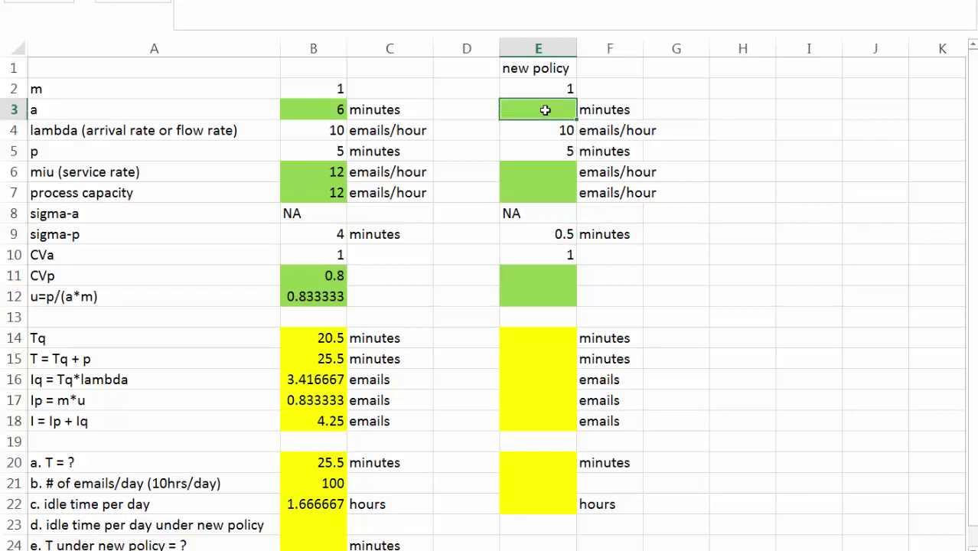
pyautogui.click(306, 108)
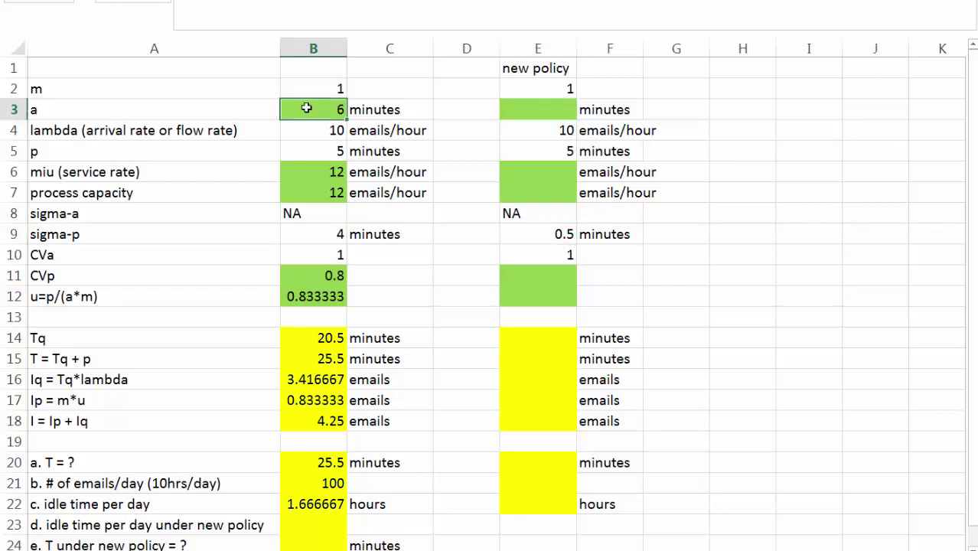
pyautogui.hotkey('ctrl', 'c')
pyautogui.click(552, 108)
pyautogui.hotkey('ctrl', 'v')
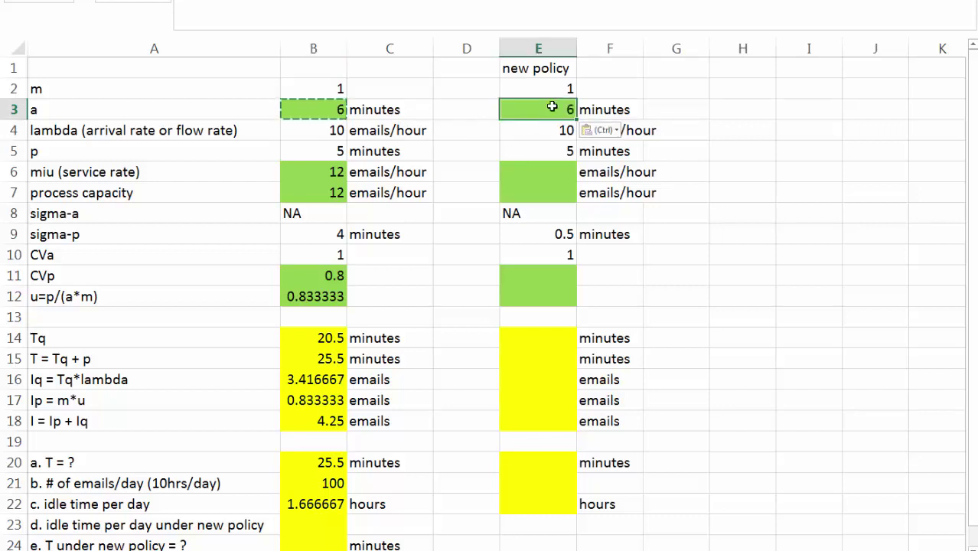
# Copy the service rate and capacity formulas from B6:B7 to E6:E7.
pyautogui.click(323, 169)
pyautogui.moveTo(323, 171); pyautogui.dragTo(323, 187)
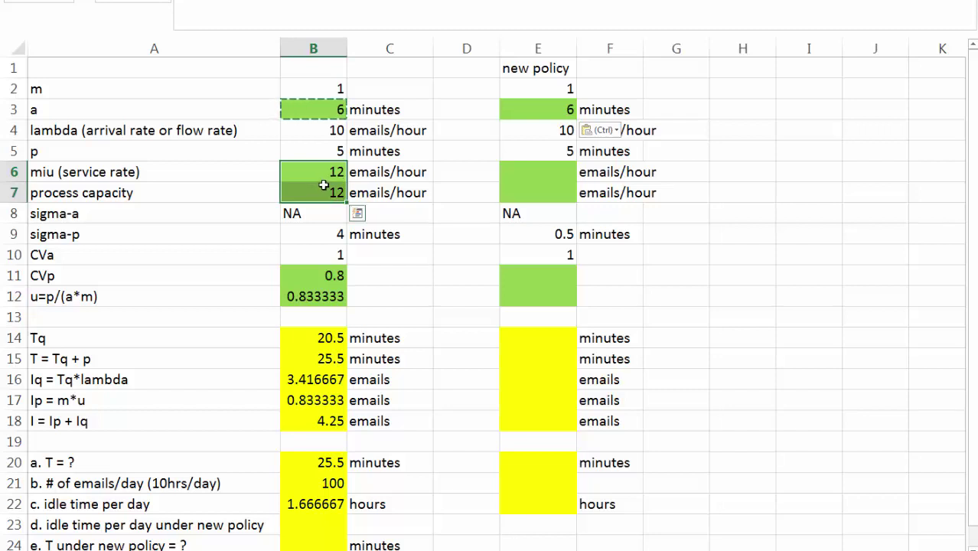
pyautogui.hotkey('ctrl', 'c')
pyautogui.click(524, 165)
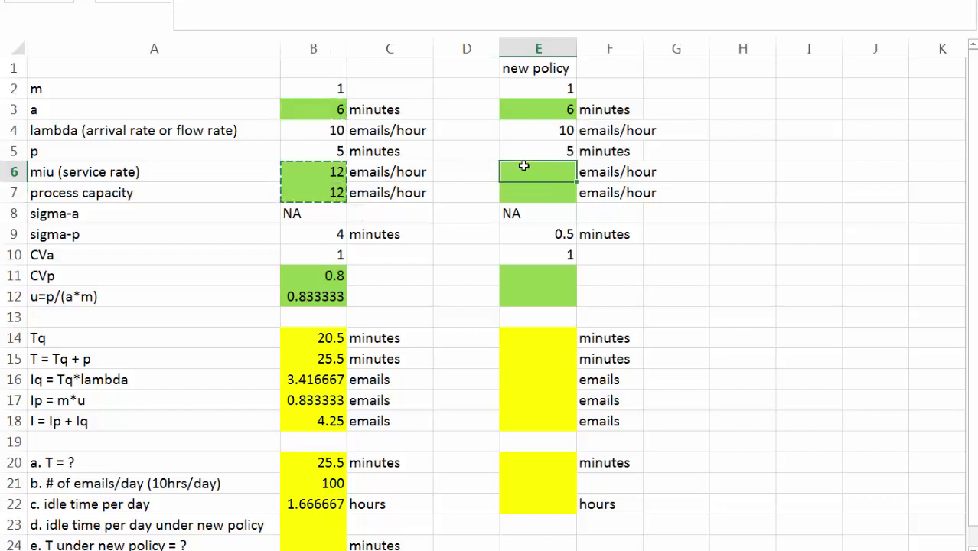
pyautogui.hotkey('ctrl', 'v')
# Copy the CVp and utilization formulas from B11:B12 to E11:E12, giving 0.1 and 0.8333333.
pyautogui.moveTo(326, 272); pyautogui.dragTo(325, 295)
pyautogui.hotkey('ctrl', 'c')
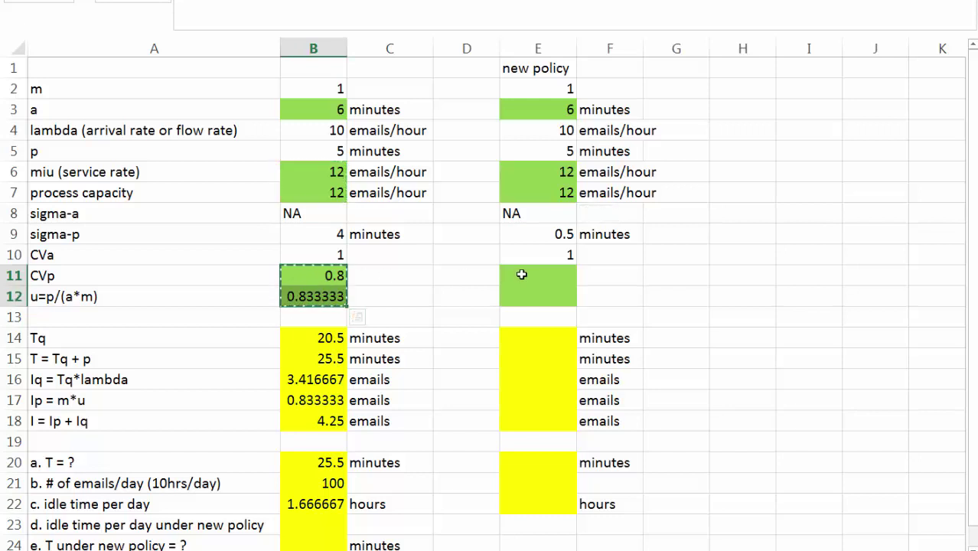
pyautogui.click(521, 274)
pyautogui.hotkey('ctrl', 'v')
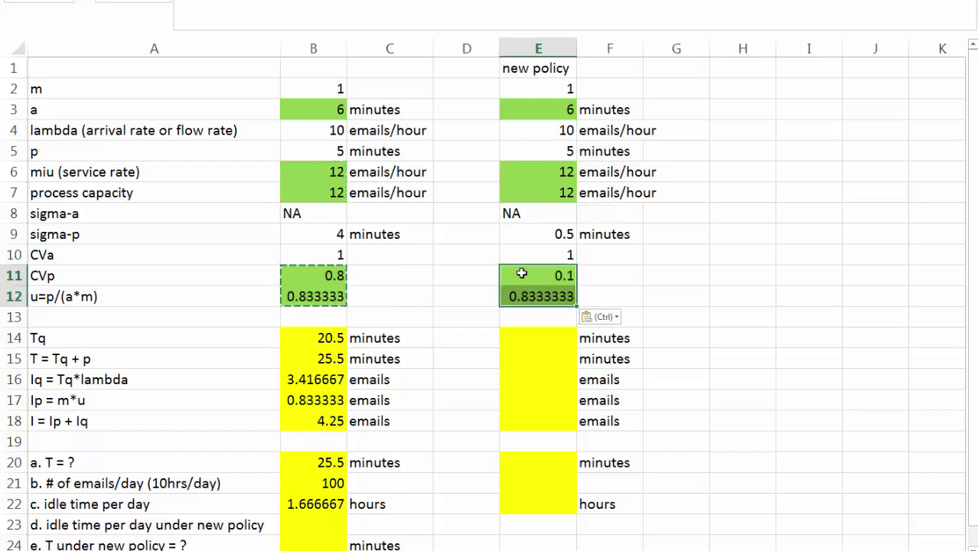
pyautogui.click(614, 280)
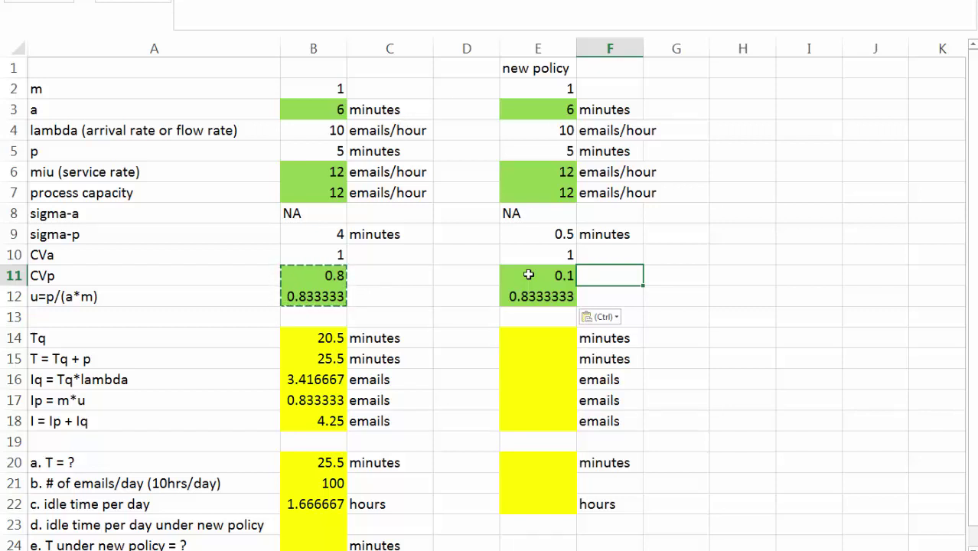
# Copy the Tq through I formulas from B14:B18 into E14:E18 for the new policy.
pyautogui.click(310, 340)
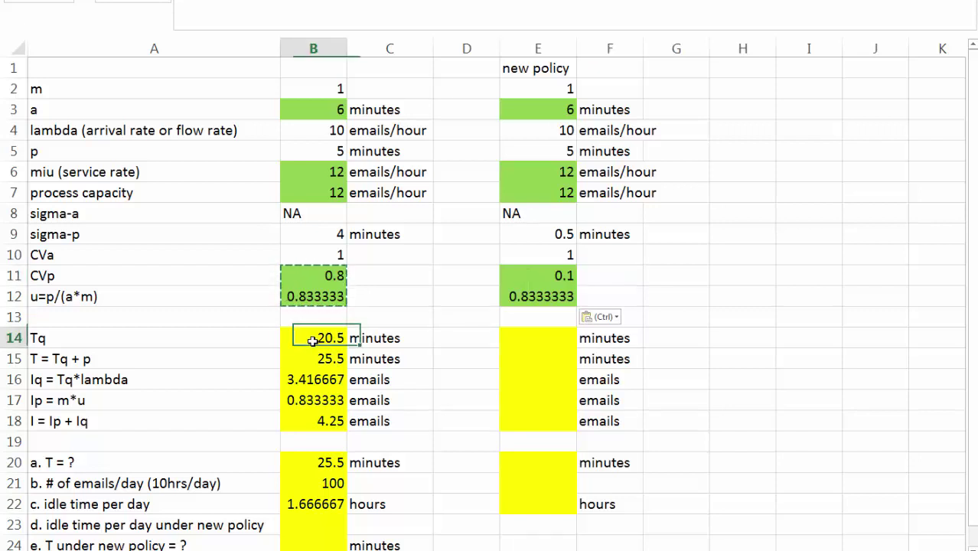
pyautogui.moveTo(317, 352); pyautogui.dragTo(313, 420)
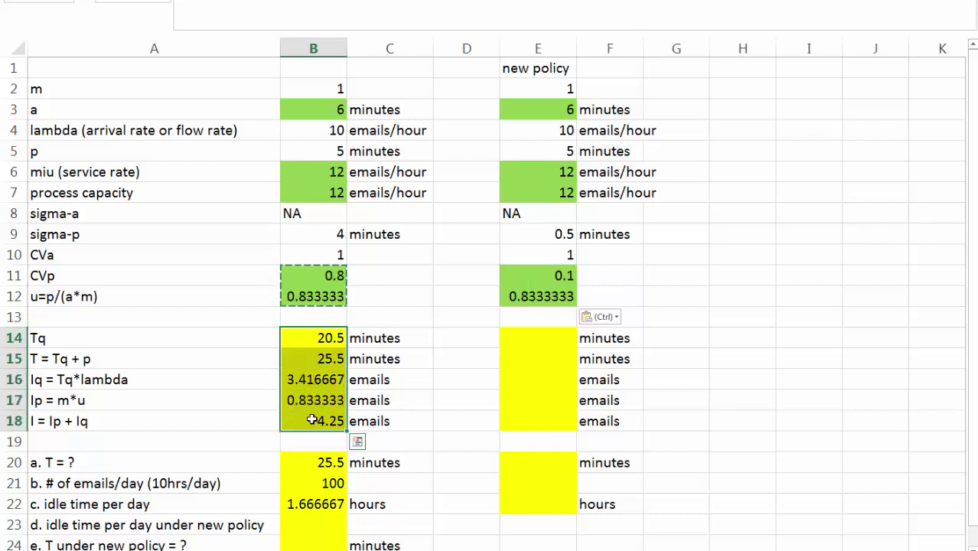
pyautogui.hotkey('ctrl', 'c')
pyautogui.click(524, 330)
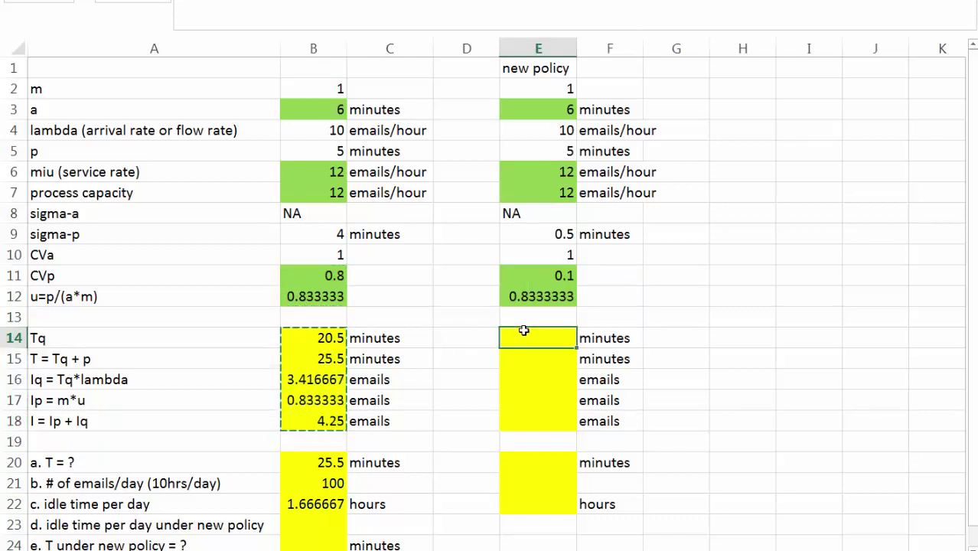
pyautogui.hotkey('ctrl', 'v')
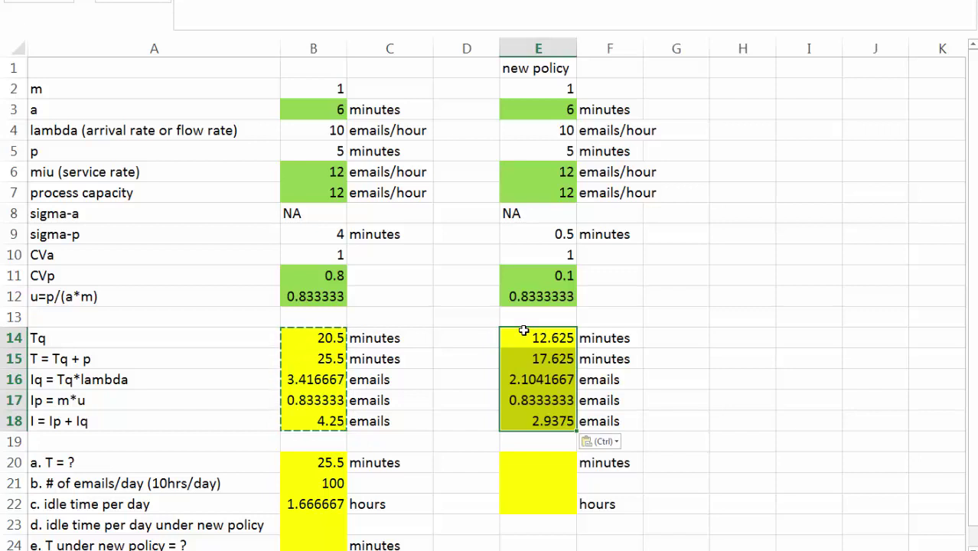
# Review the new-policy formulas in E14 through E18, showing Tq 12.625 through I 2.9375.
pyautogui.click(770, 391)
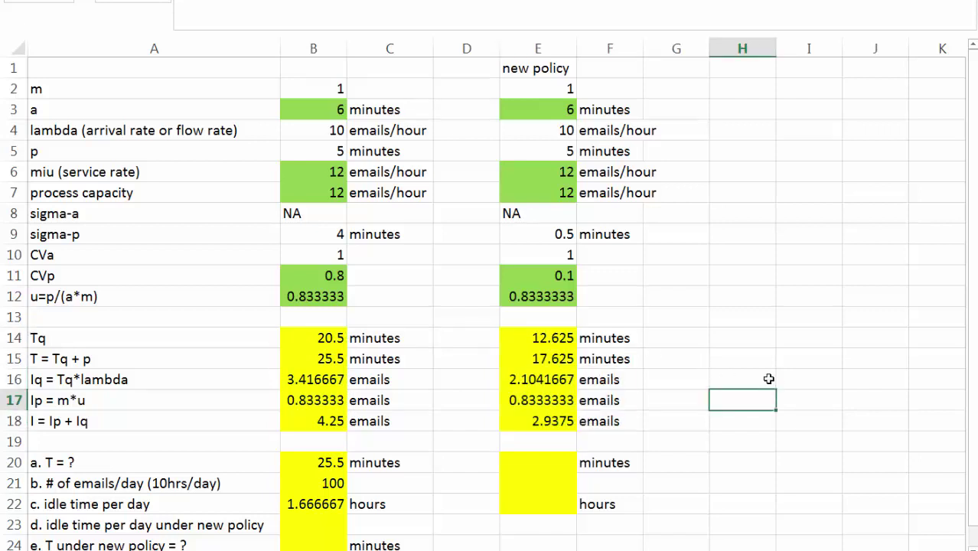
pyautogui.click(537, 338)
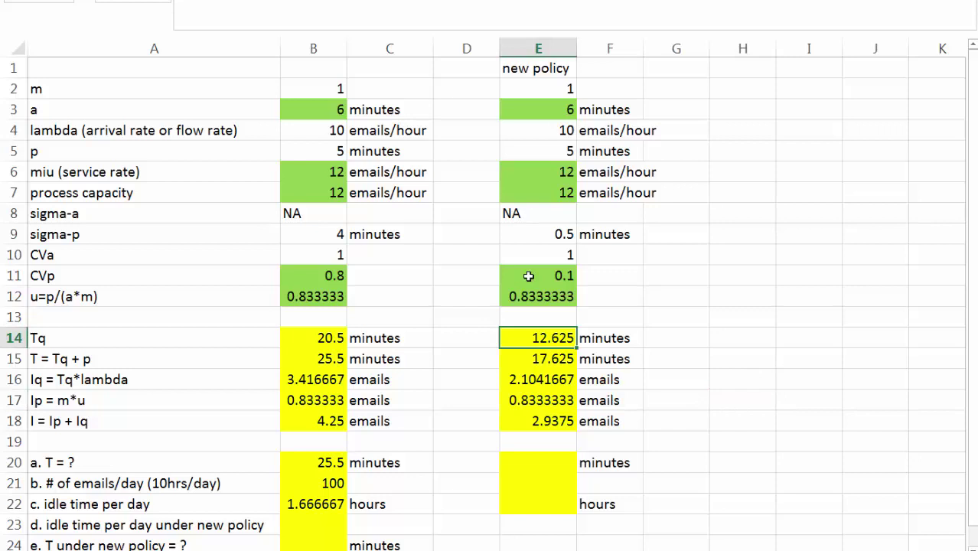
pyautogui.click(528, 275)
pyautogui.click(522, 340)
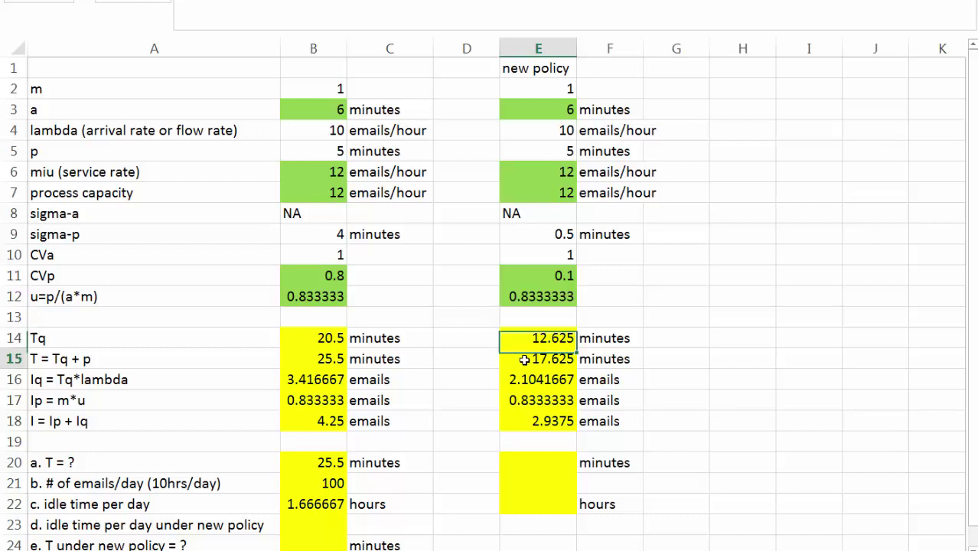
pyautogui.click(524, 359)
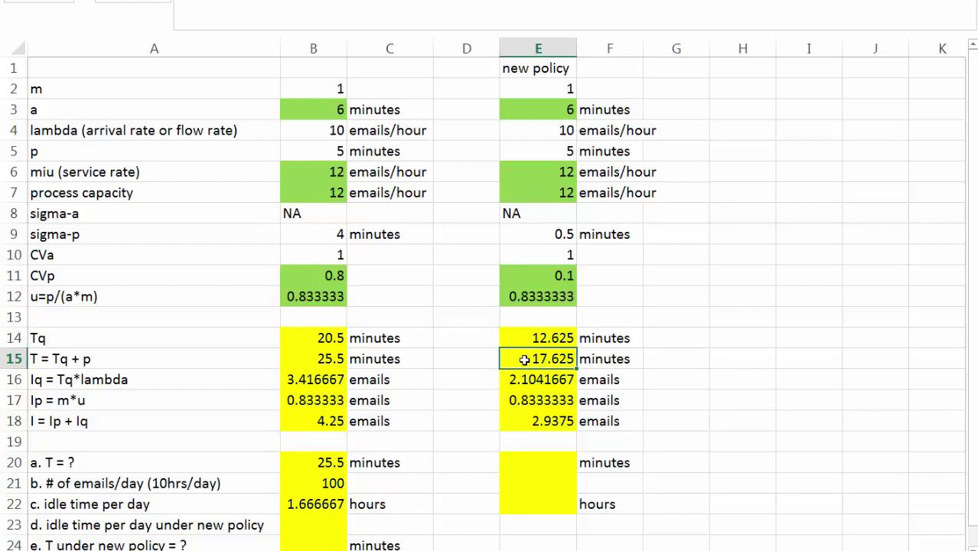
pyautogui.click(521, 380)
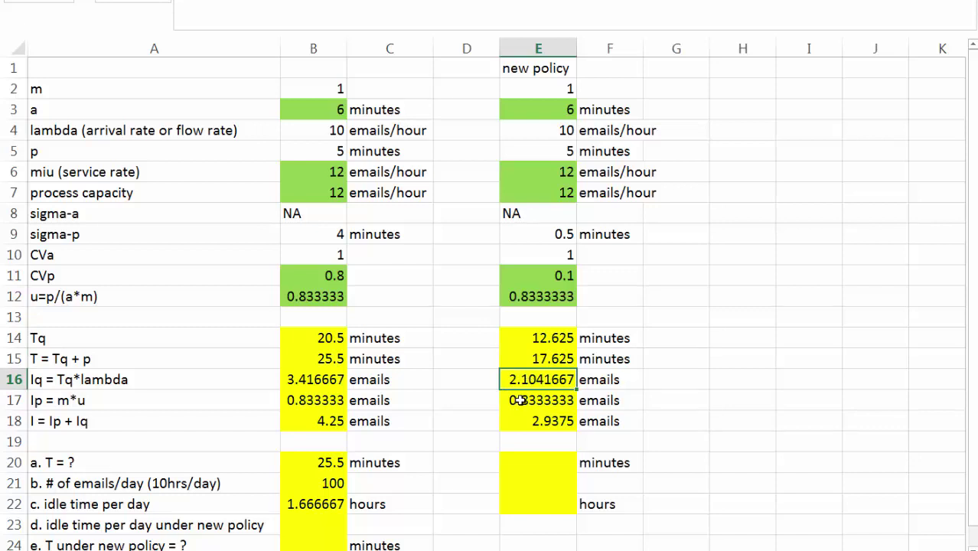
pyautogui.click(520, 399)
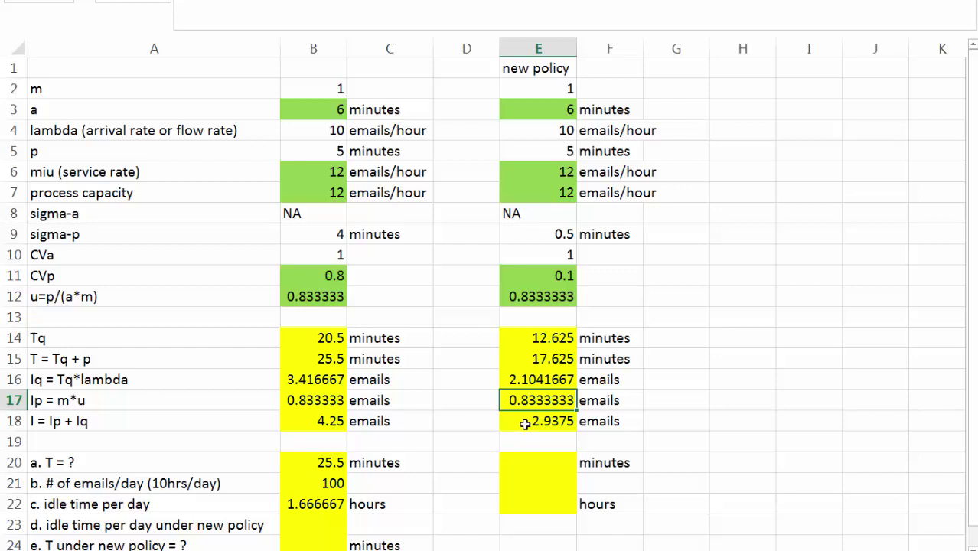
pyautogui.click(525, 424)
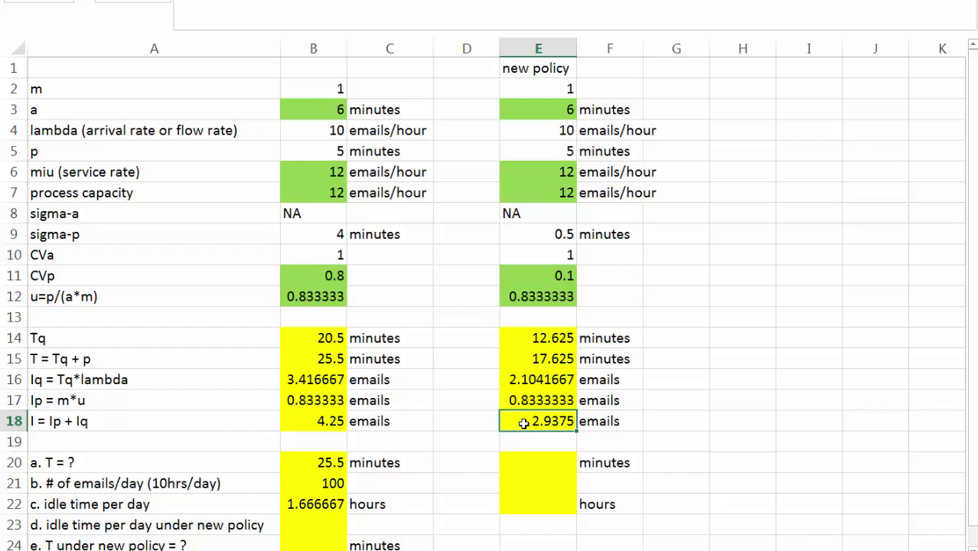
# Copy the answer a–c formulas from B20:B22 into E20:E22 for the new policy.
pyautogui.scroll(-1, 523, 424)
pyautogui.click(319, 400)
pyautogui.moveTo(320, 400); pyautogui.dragTo(315, 440)
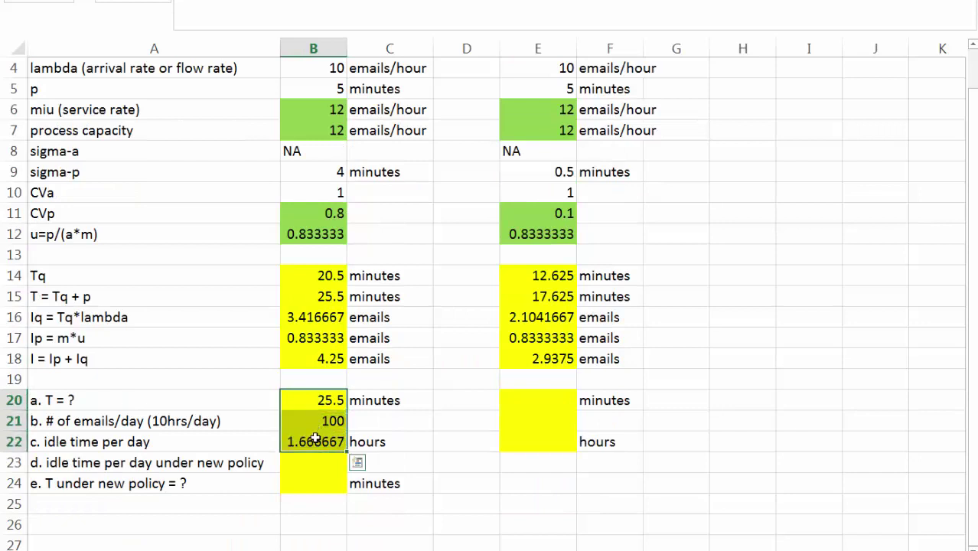
pyautogui.hotkey('ctrl', 'c')
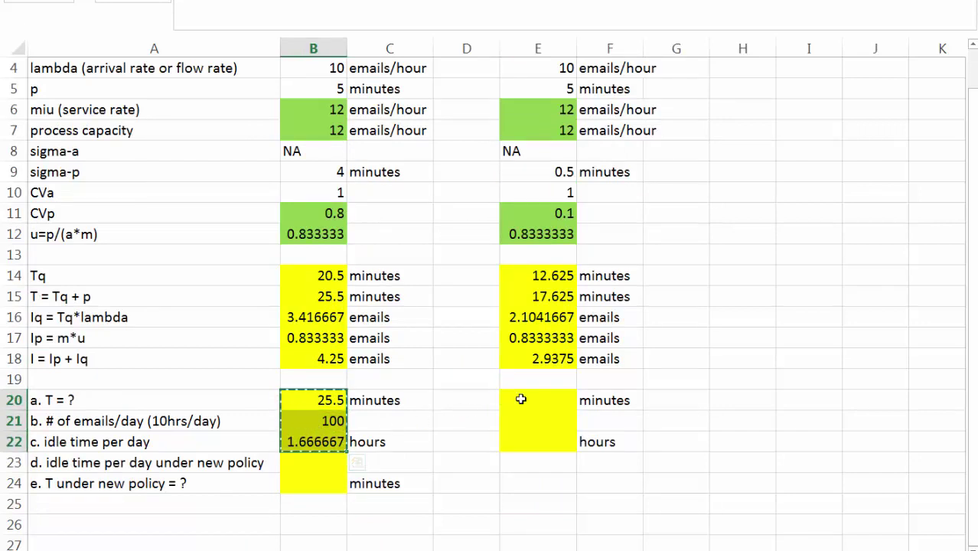
pyautogui.click(521, 398)
pyautogui.hotkey('ctrl', 'v')
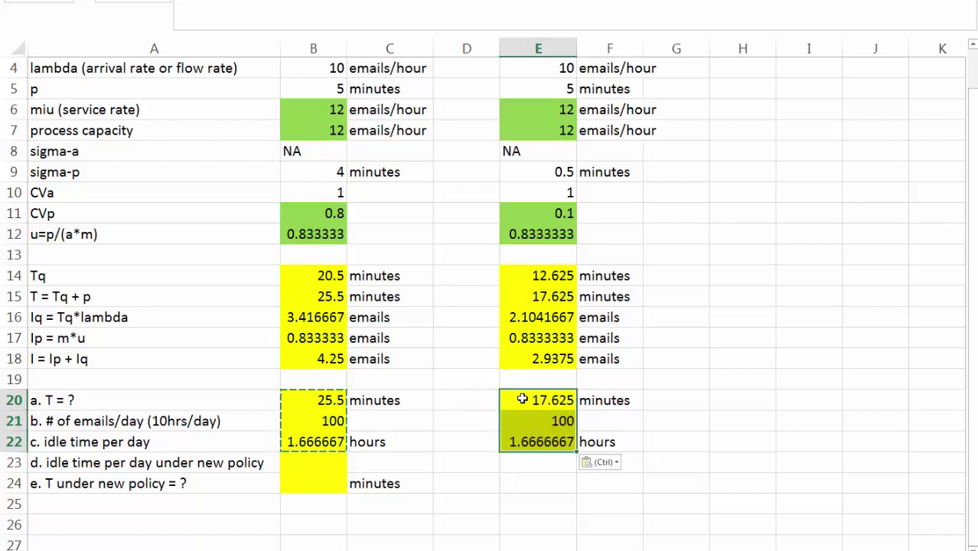
pyautogui.press('Escape')
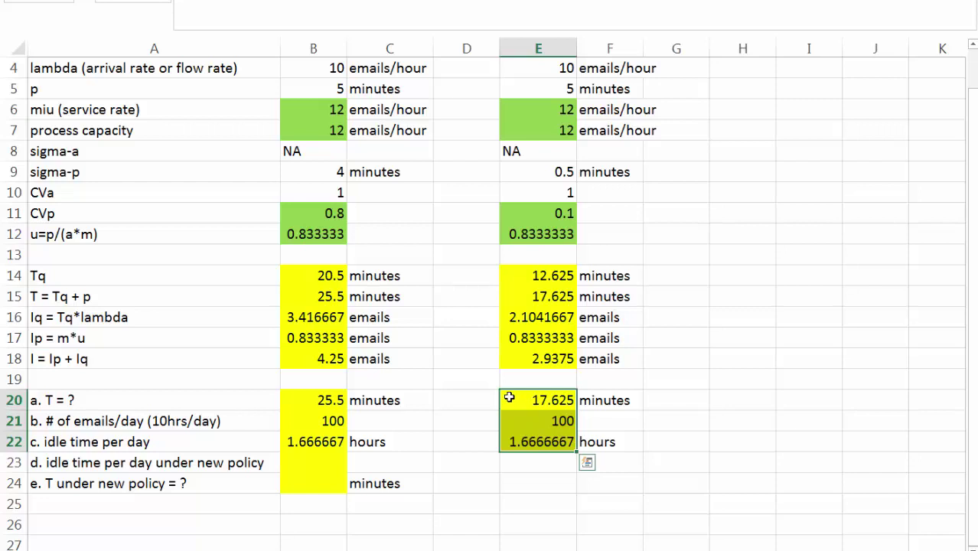
# Set answer d to =E22 (1.666667 idle hours) and answer e to =E15 (17.625 minutes).
pyautogui.click(315, 461)
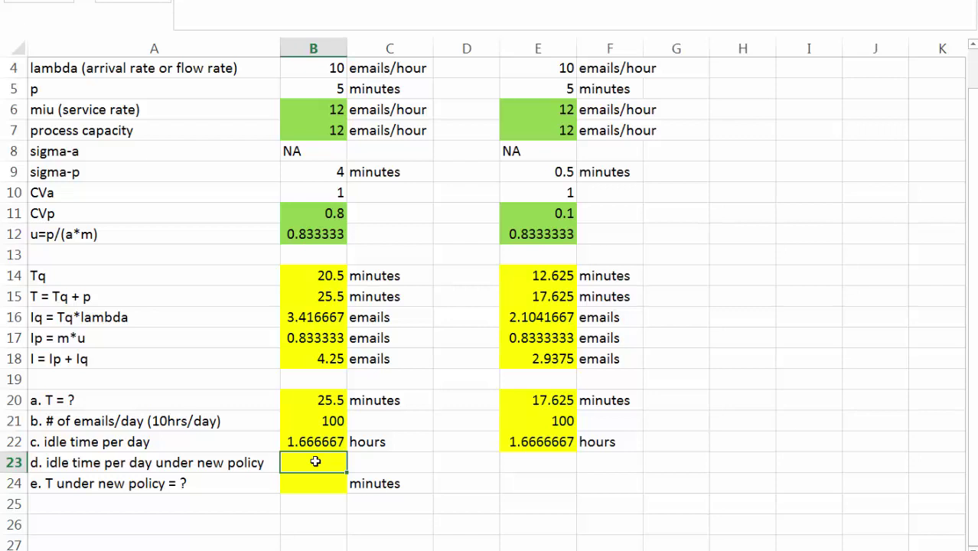
pyautogui.write('=')
pyautogui.click(520, 442)
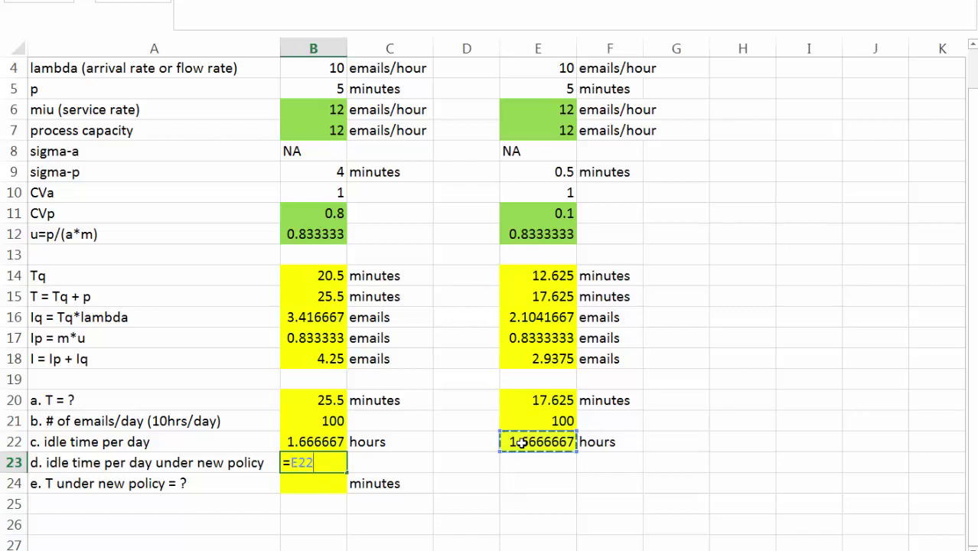
pyautogui.press('Return')
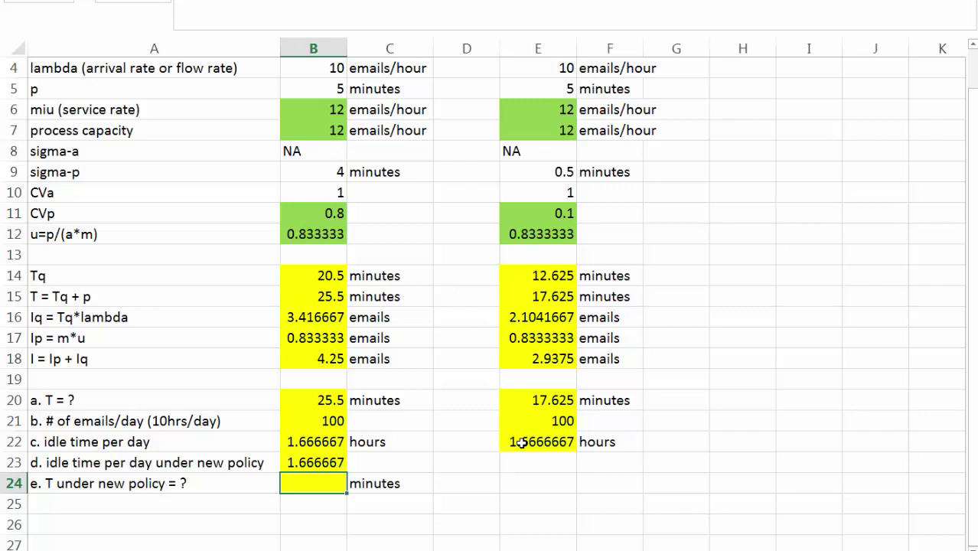
pyautogui.write('=')
pyautogui.click(540, 297)
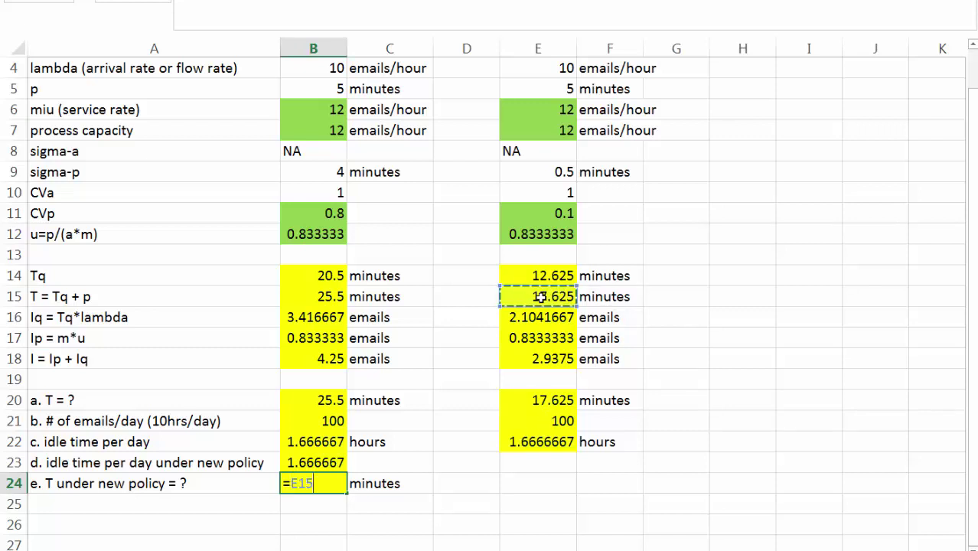
pyautogui.press('Return')
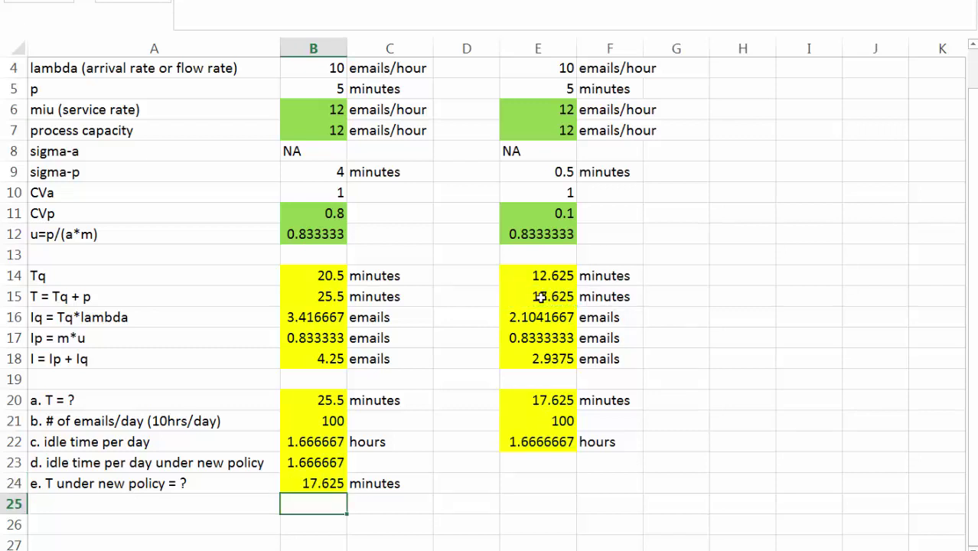